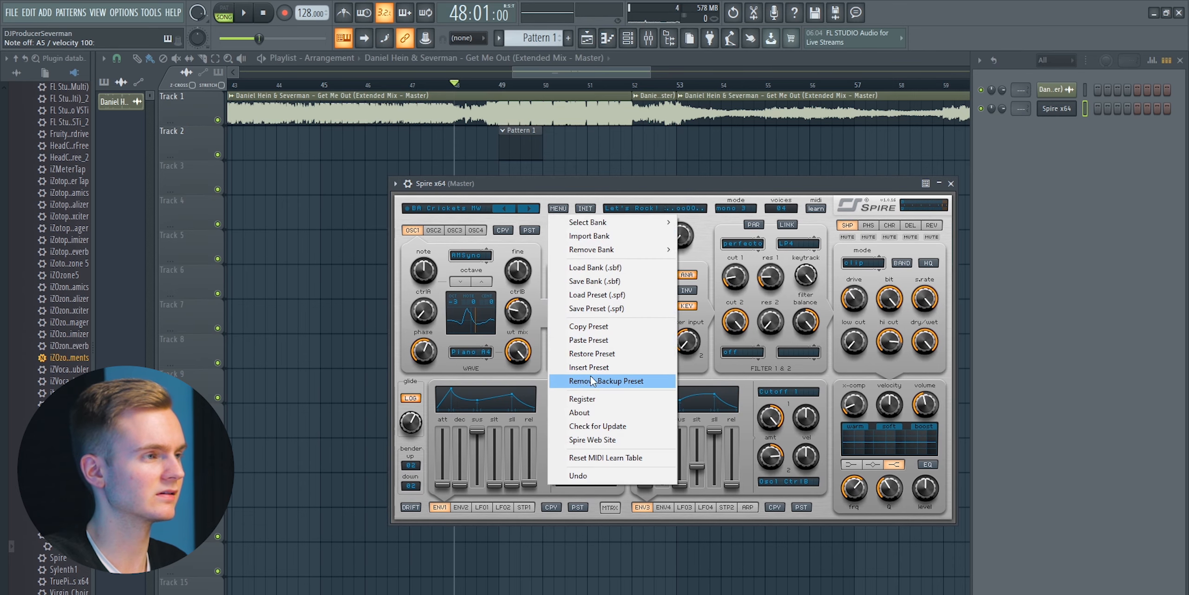
Load a fresh init preset in the Spire synth, reposition its window and audition a note
left_click(587, 368)
left_click_drag(526, 186, 557, 188)
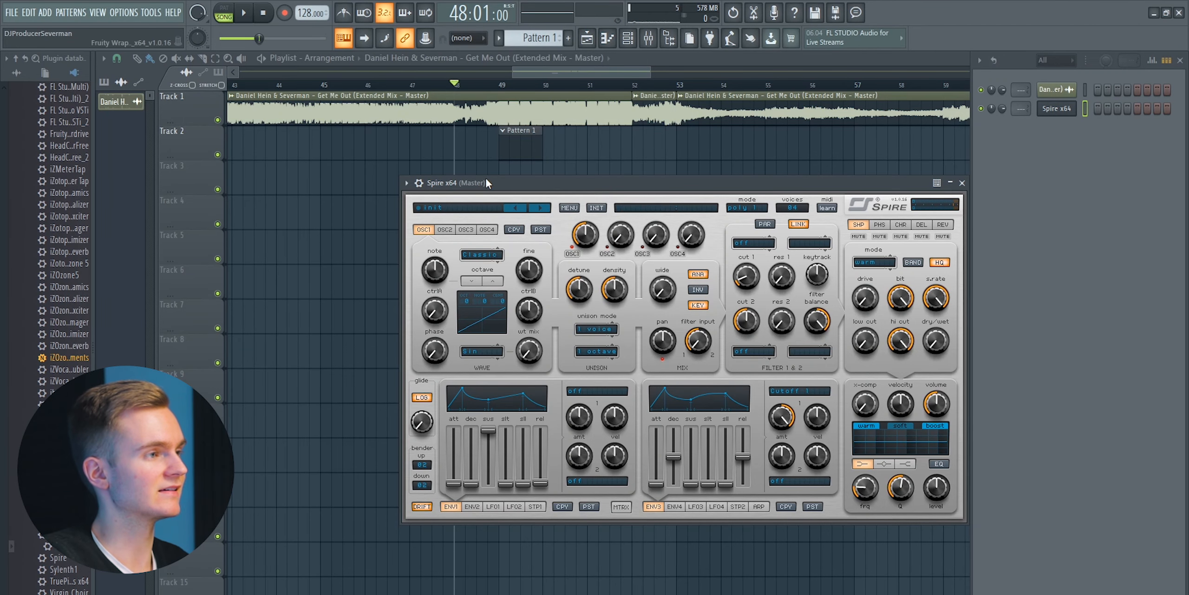
left_click_drag(486, 179, 514, 179)
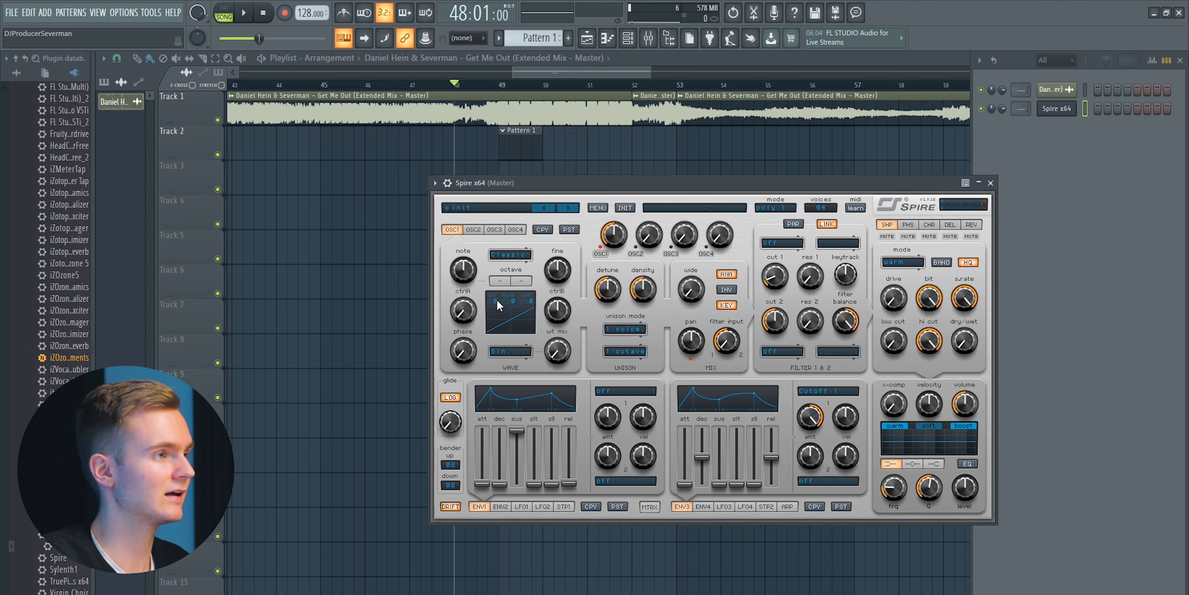
key("m")
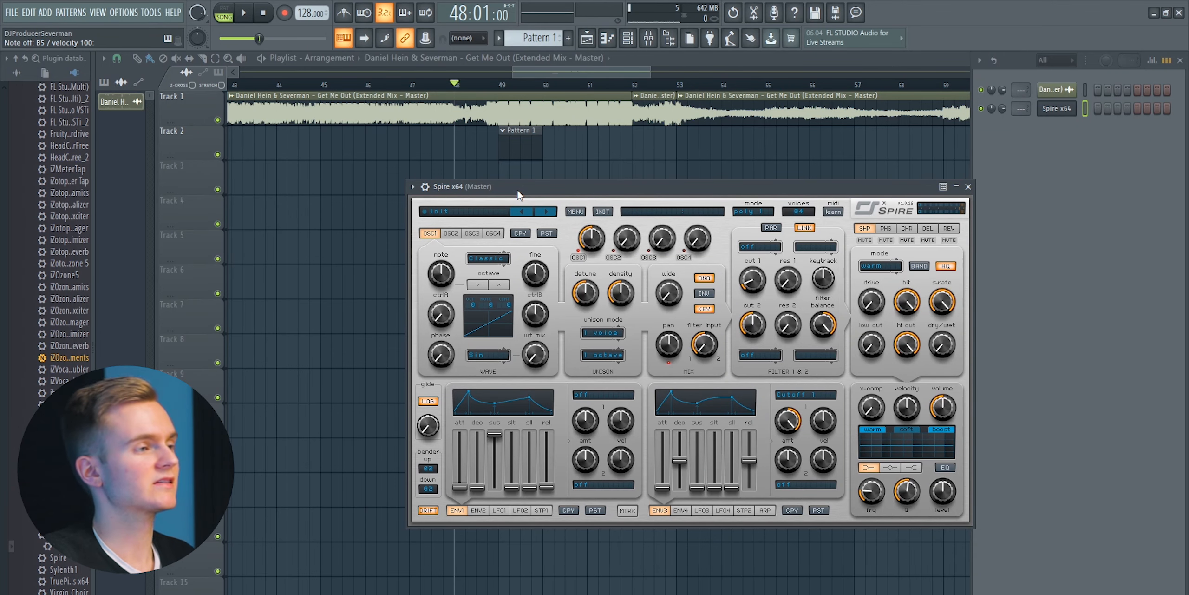
Raise Envelope 1's decay slightly and set its sustain to 448 while auditioning notes
left_click_drag(518, 190, 540, 186)
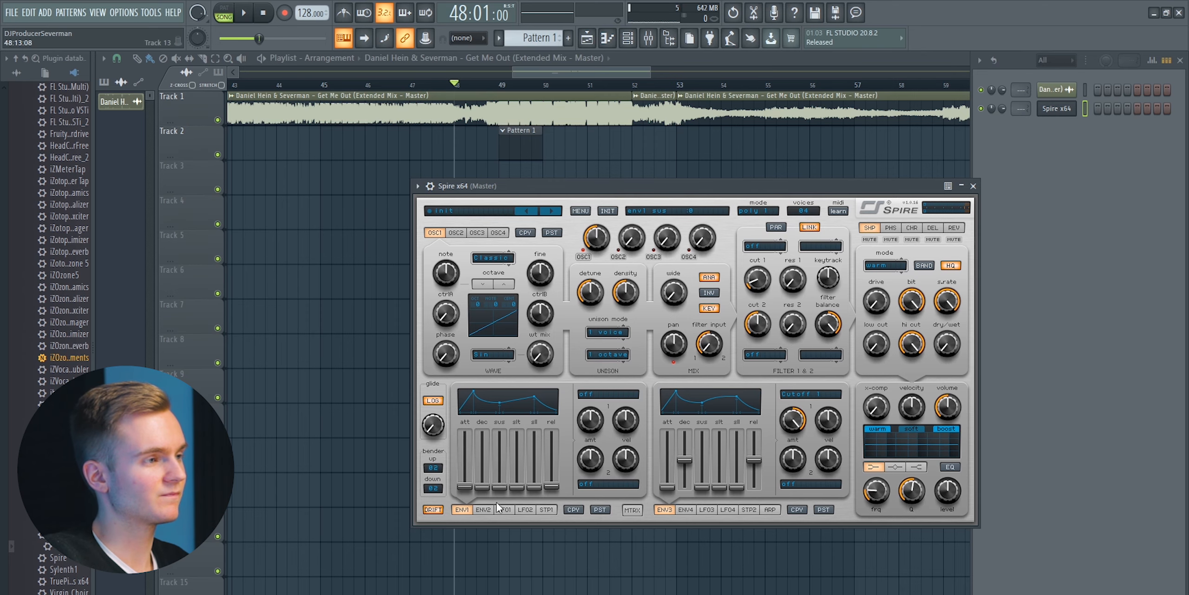
left_click_drag(489, 185, 518, 190)
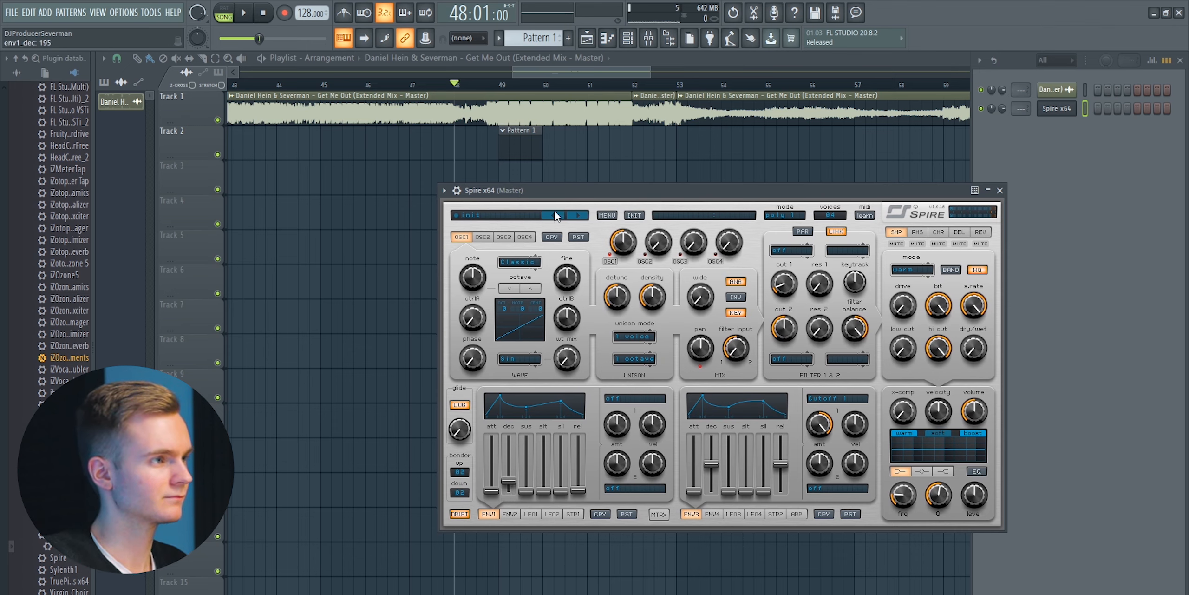
left_click_drag(509, 481, 509, 468)
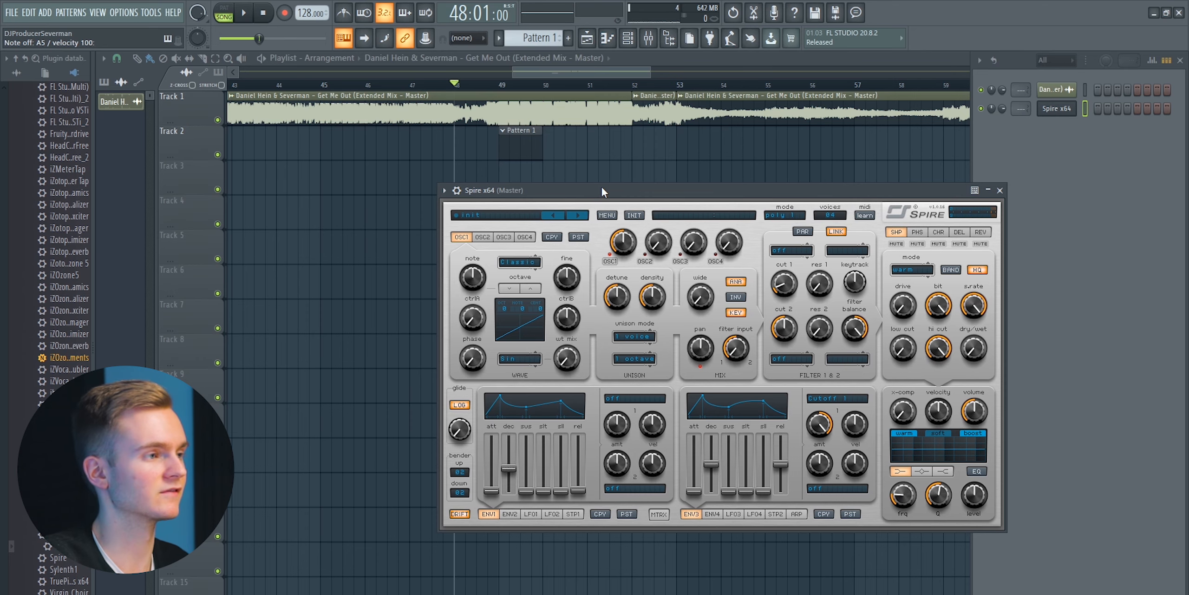
left_click_drag(591, 189, 594, 188)
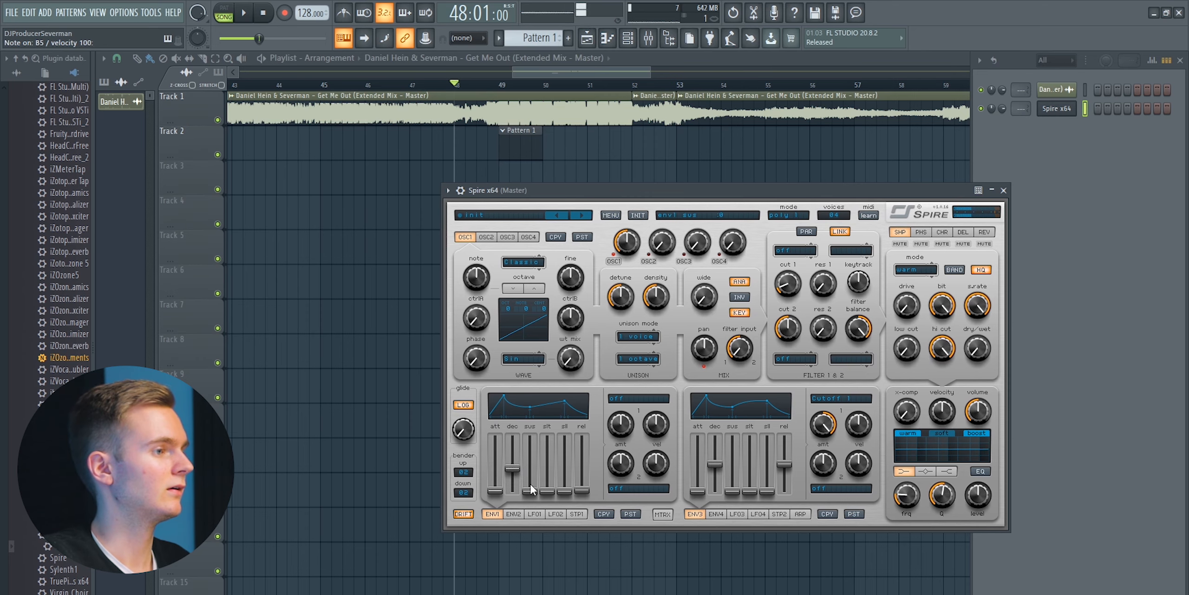
left_click_drag(531, 490, 535, 483)
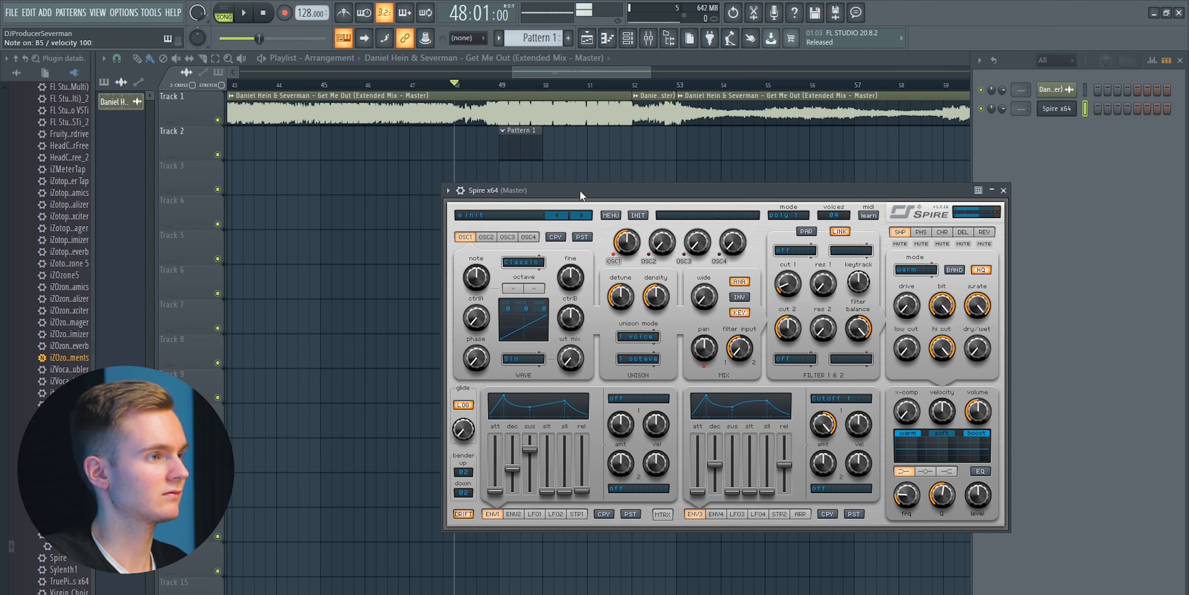
left_click_drag(530, 448, 530, 461)
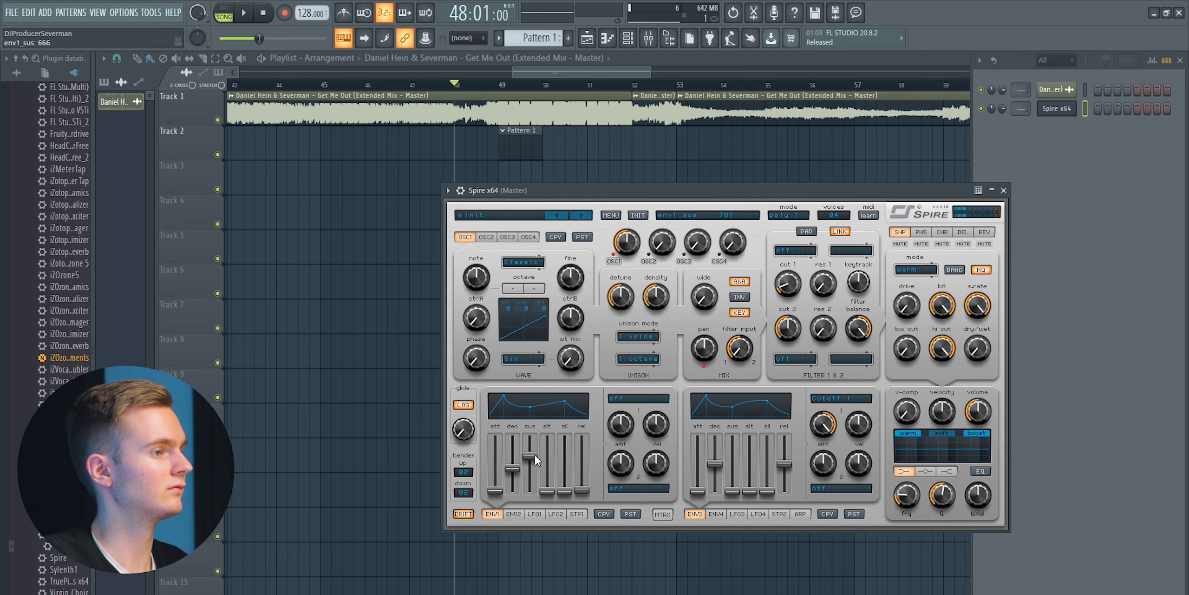
left_click_drag(572, 197, 578, 196)
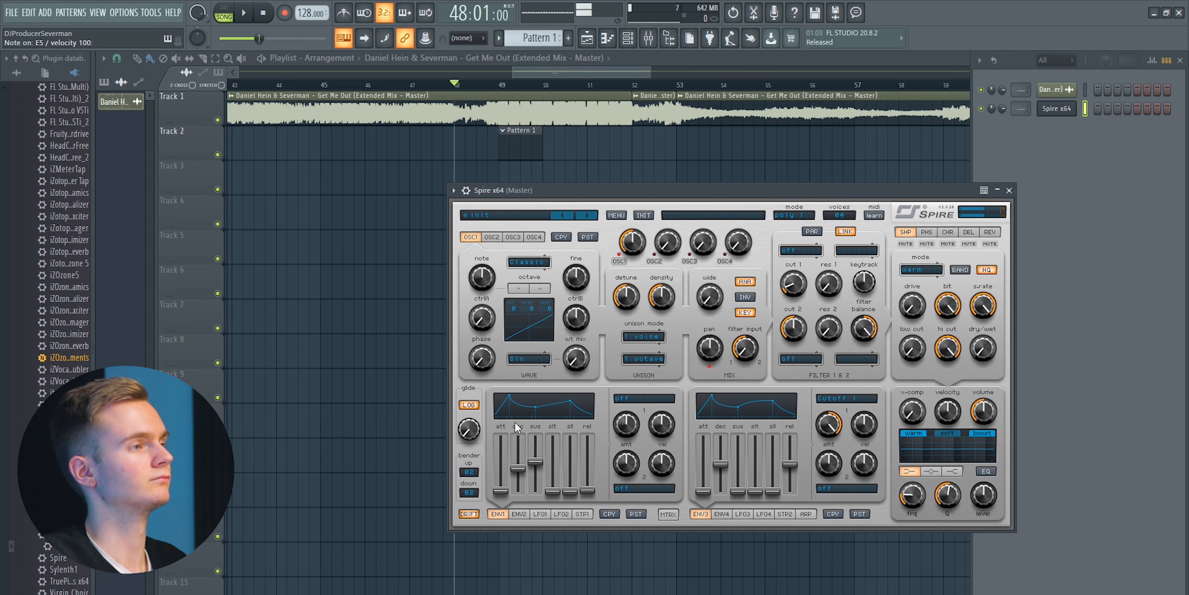
left_click_drag(519, 469, 536, 468)
key("q")
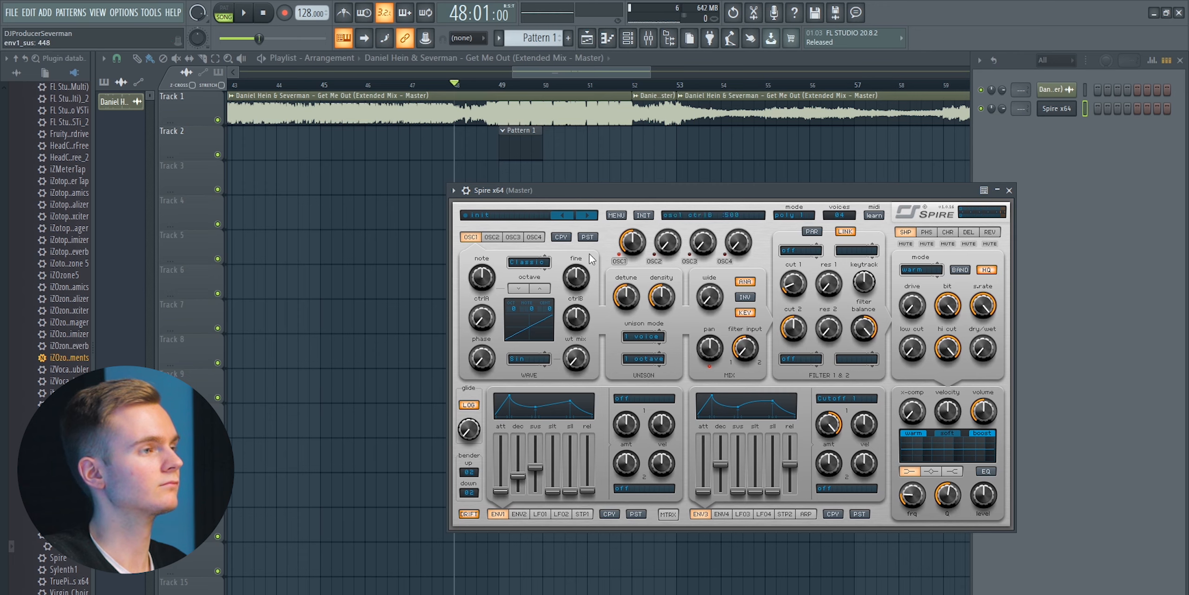
key("q")
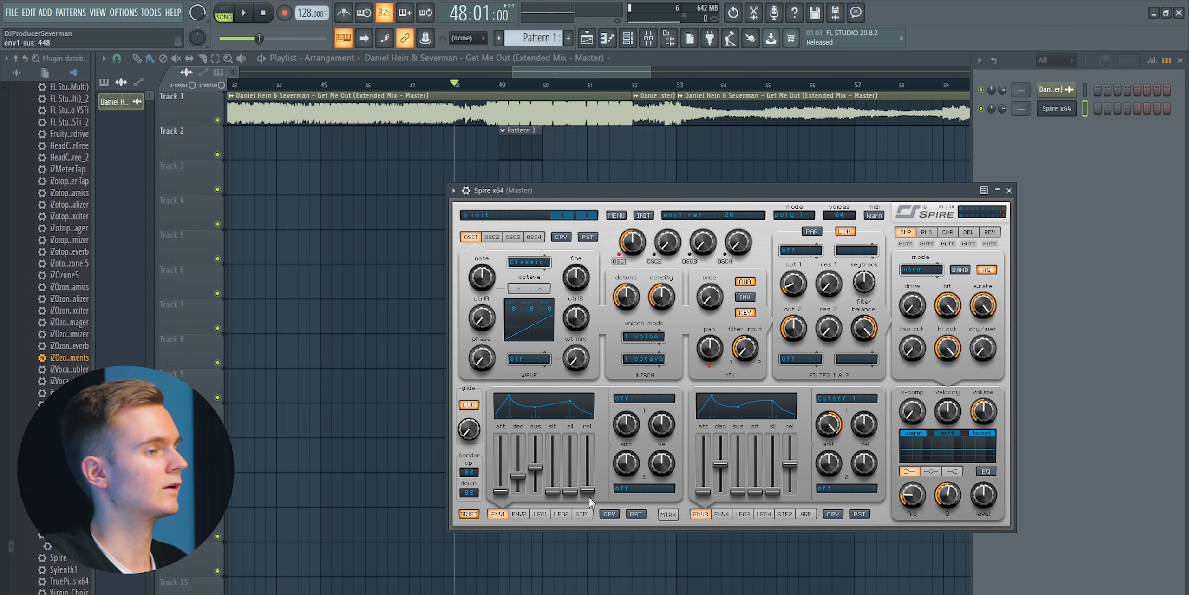
Set Envelope 1's release to 298 while auditioning notes
left_click_drag(621, 181, 615, 186)
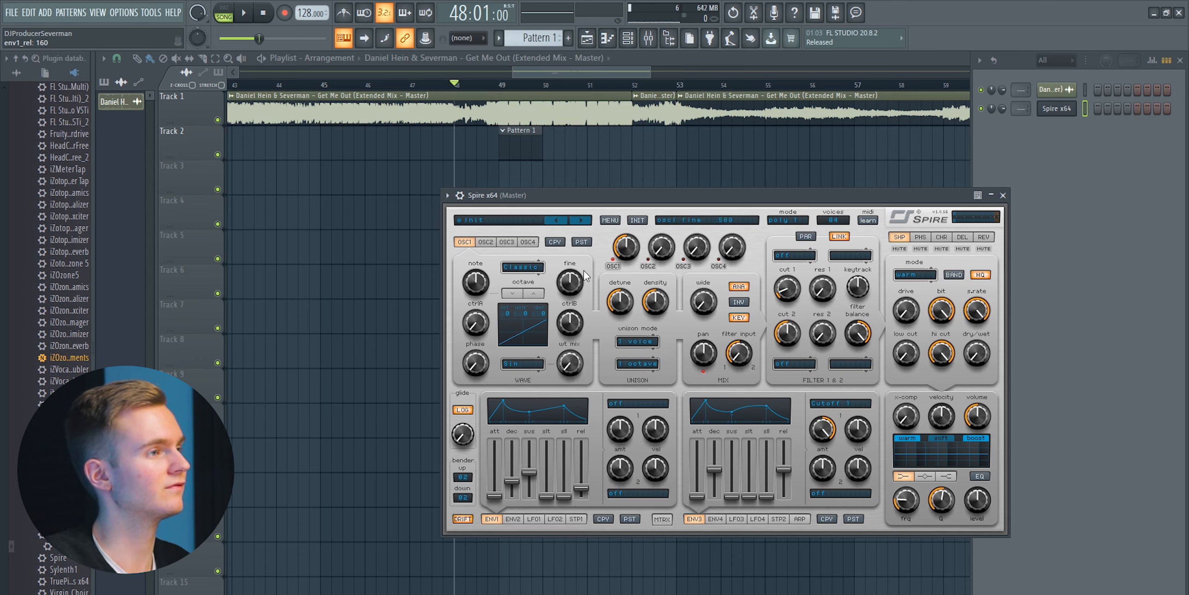
left_click_drag(562, 194, 543, 195)
key("q")
left_click_drag(574, 470, 576, 478)
left_click(595, 194)
key("v")
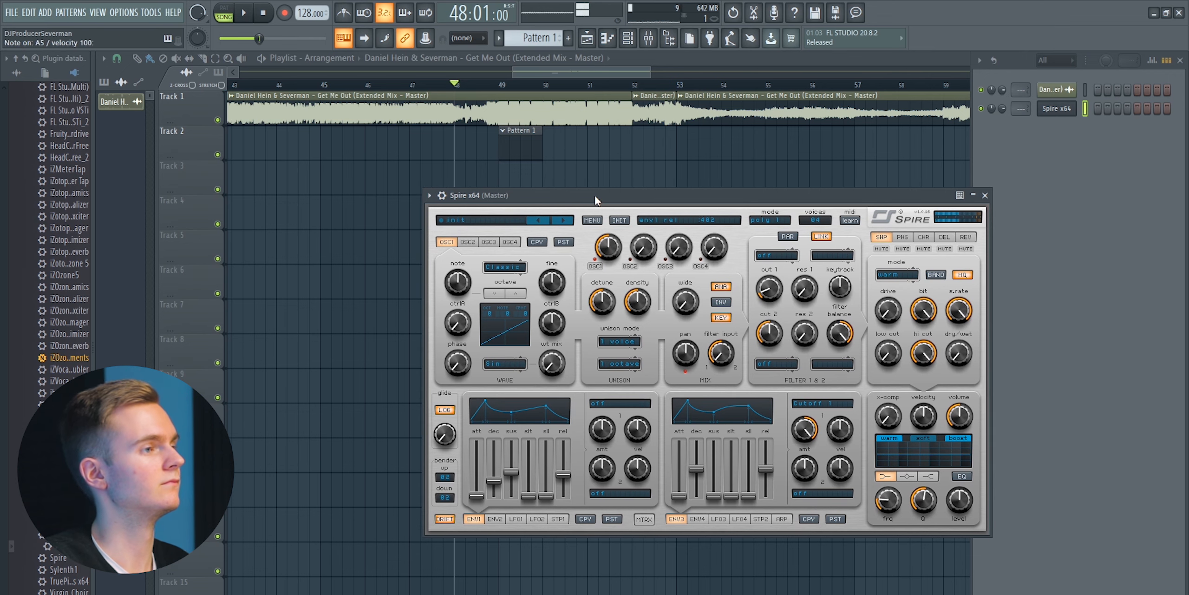
left_click_drag(561, 474, 568, 479)
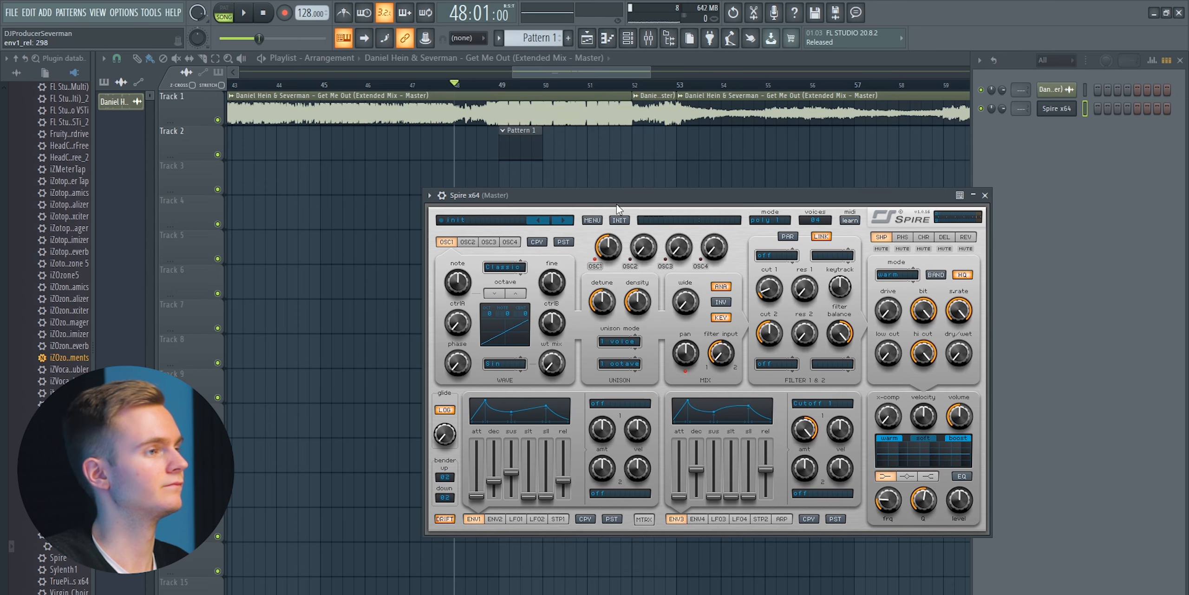
key("c")
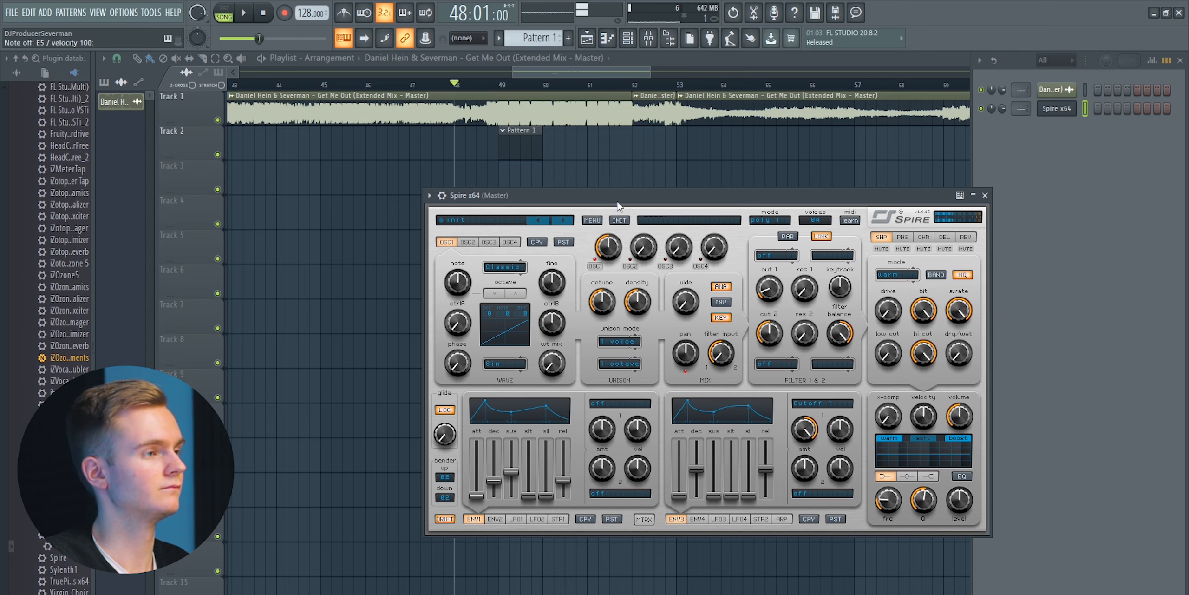
key("q")
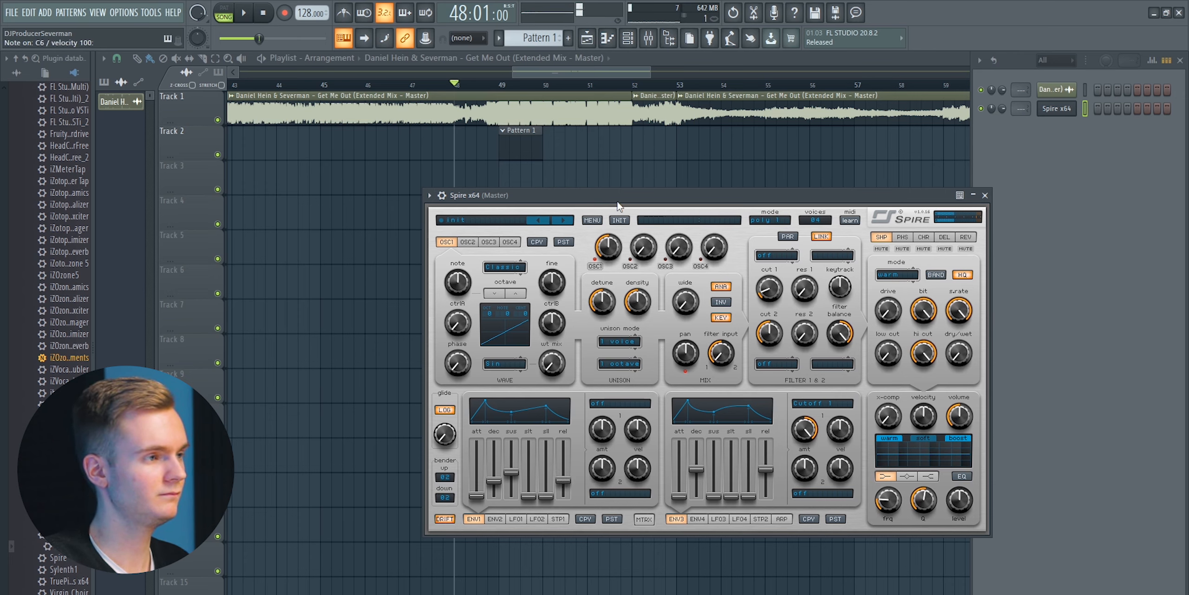
Show the Spire channel's melody in the piano roll and play Pattern 1 to hear the sound
right_click(1043, 109)
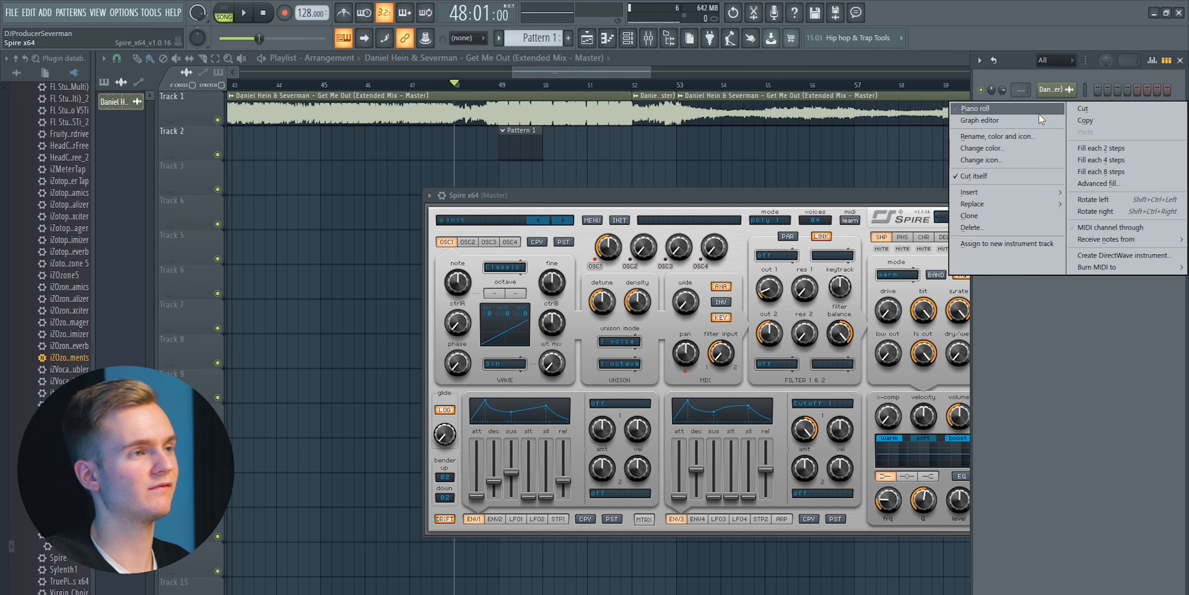
left_click(976, 108)
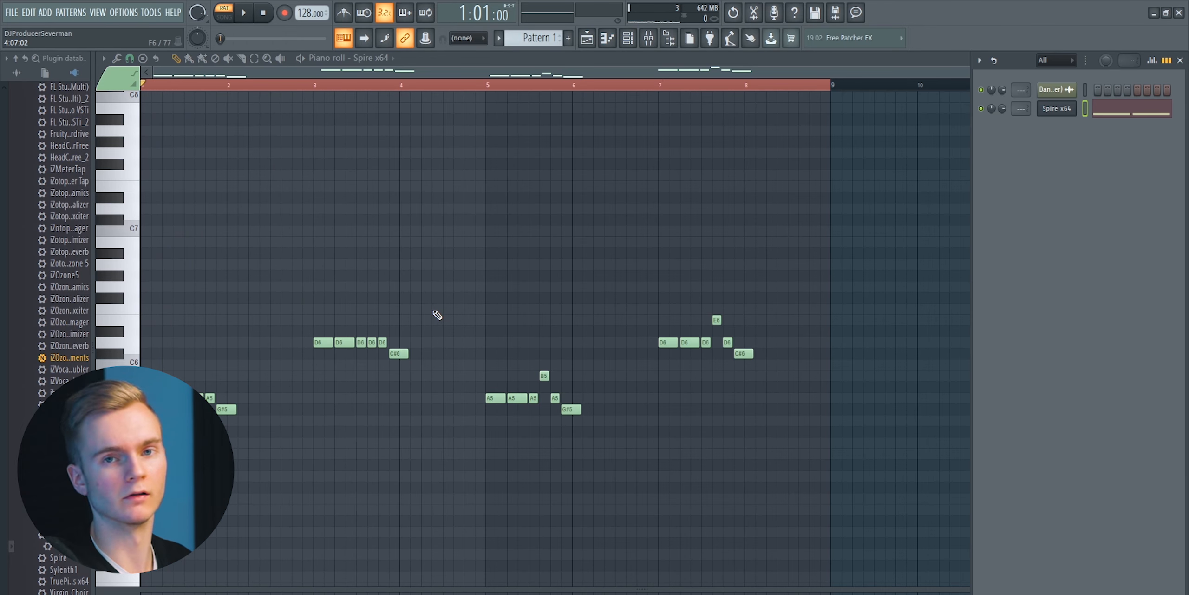
key("space")
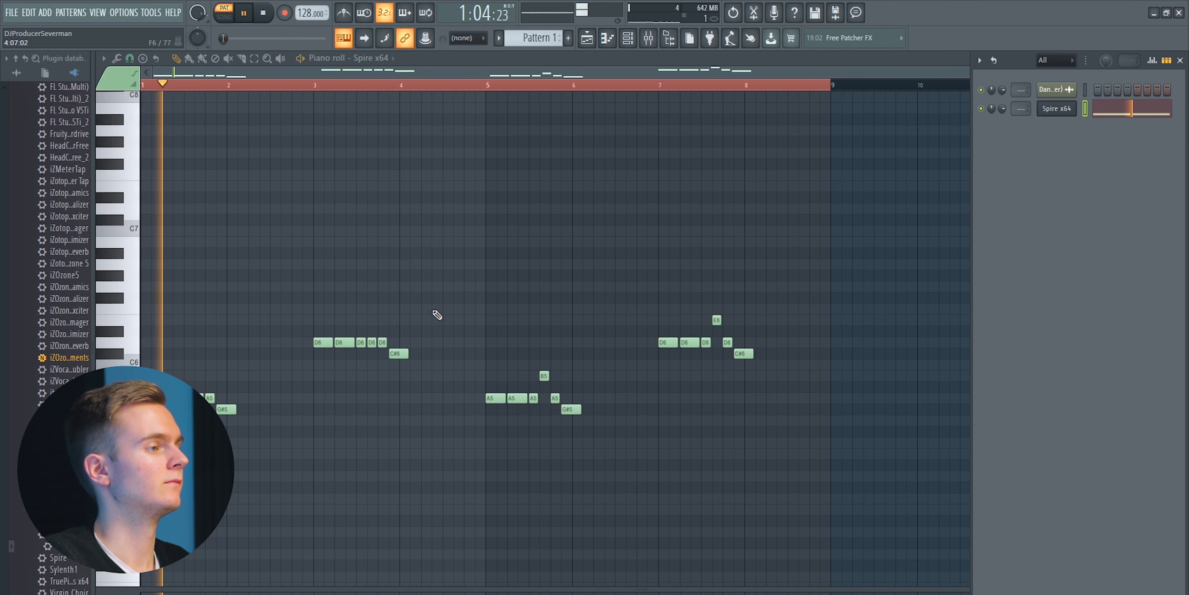
key("space")
Reopen the Spire synth and assign Osc1 Pitch as LFO 1's first modulation target
left_click(1075, 108)
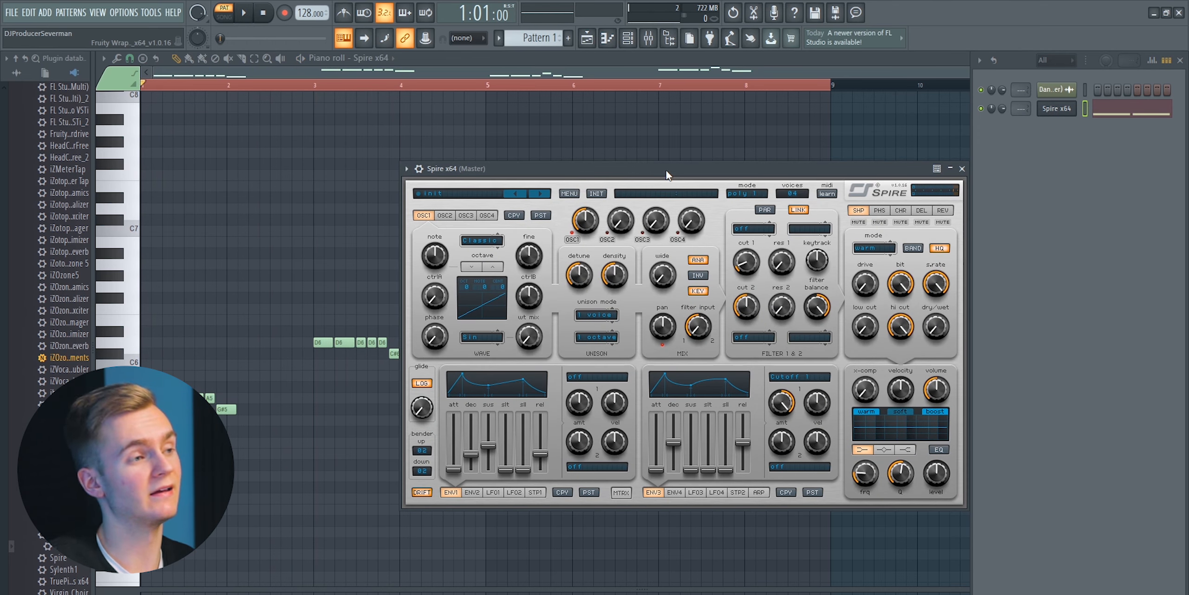
left_click_drag(666, 171, 640, 177)
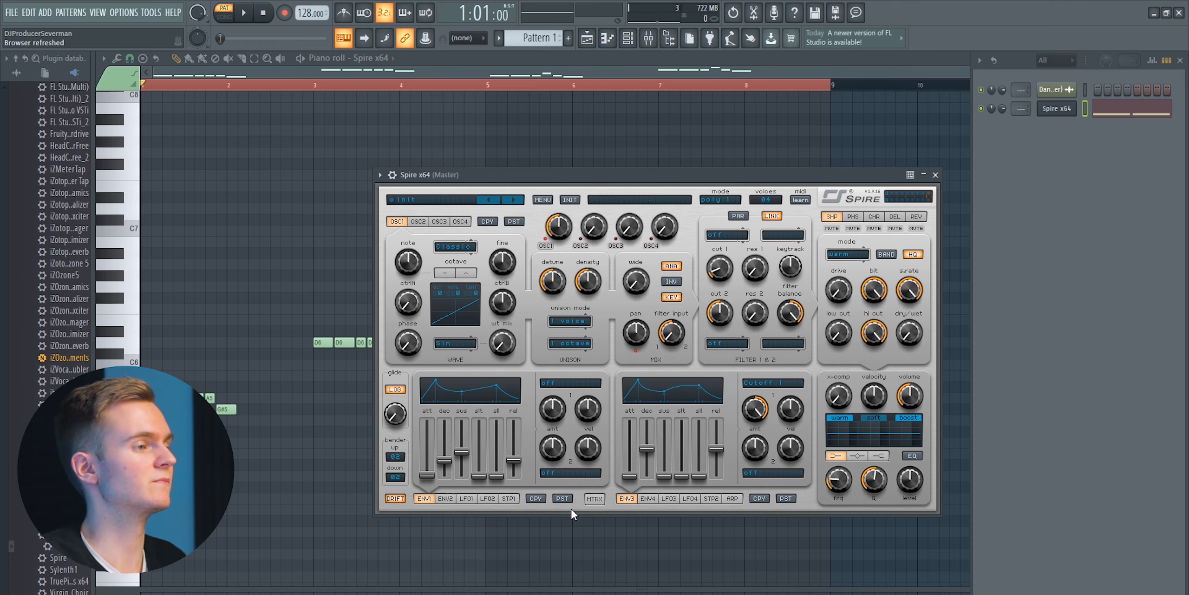
left_click(467, 499)
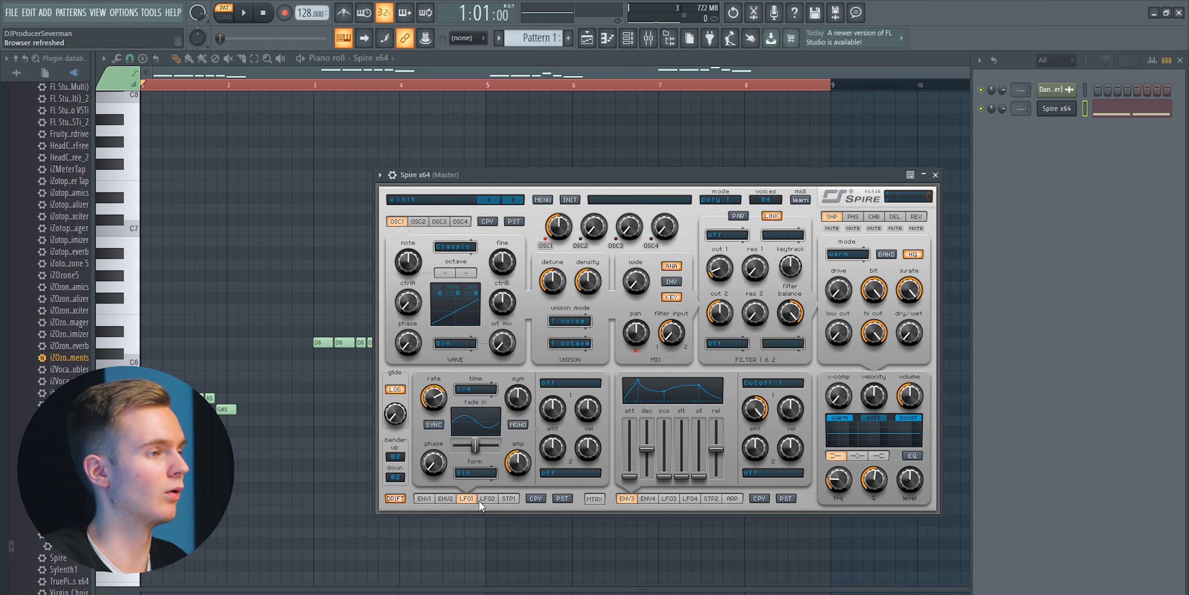
left_click(560, 388)
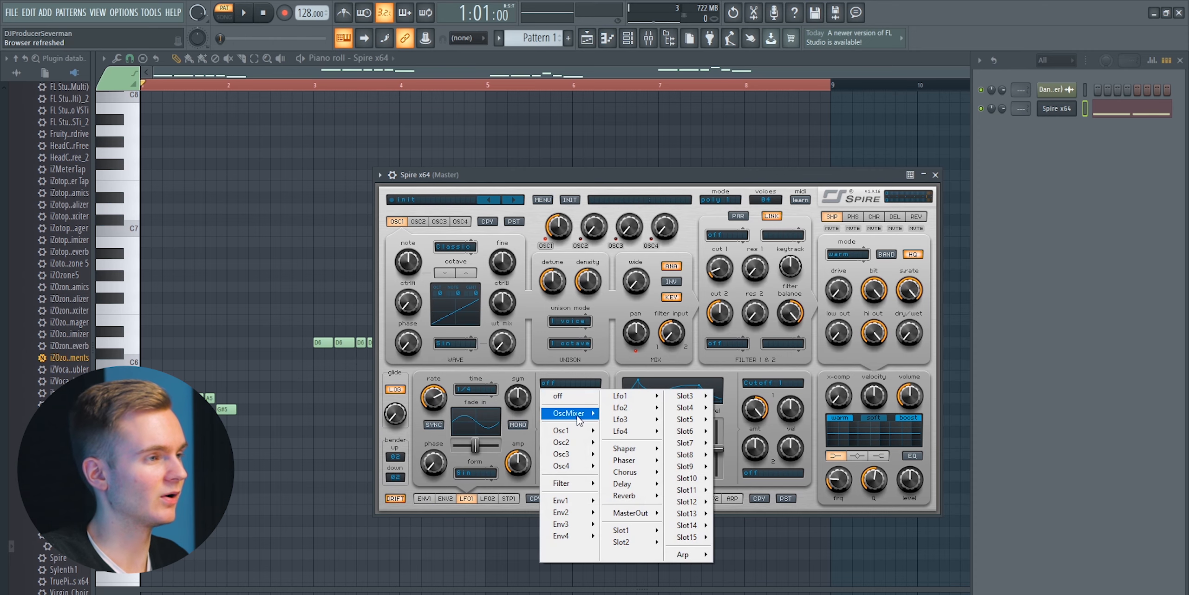
mouse_move(590, 434)
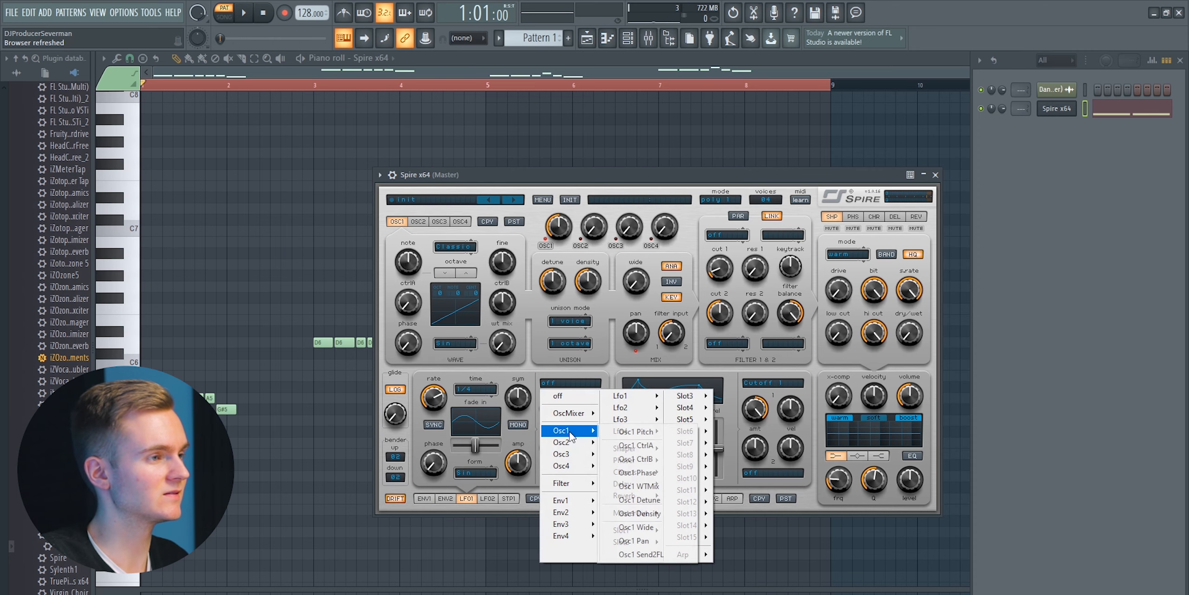
left_click(626, 433)
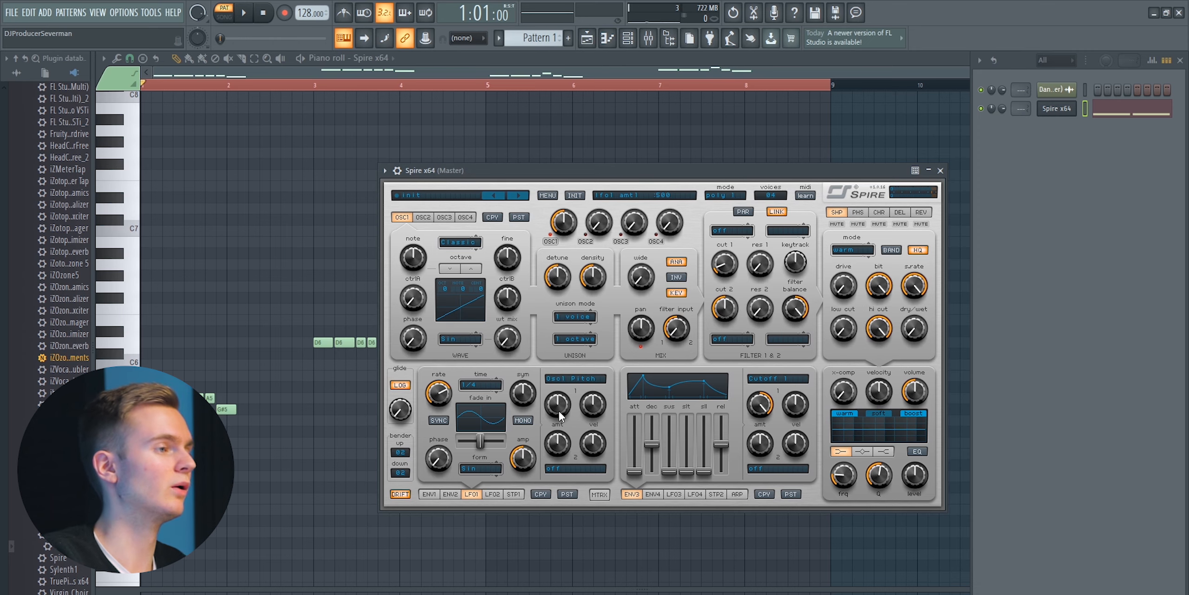
Adjust LFO 1's pitch modulation amount to 655 while playing the pattern
left_click_drag(561, 415, 564, 414)
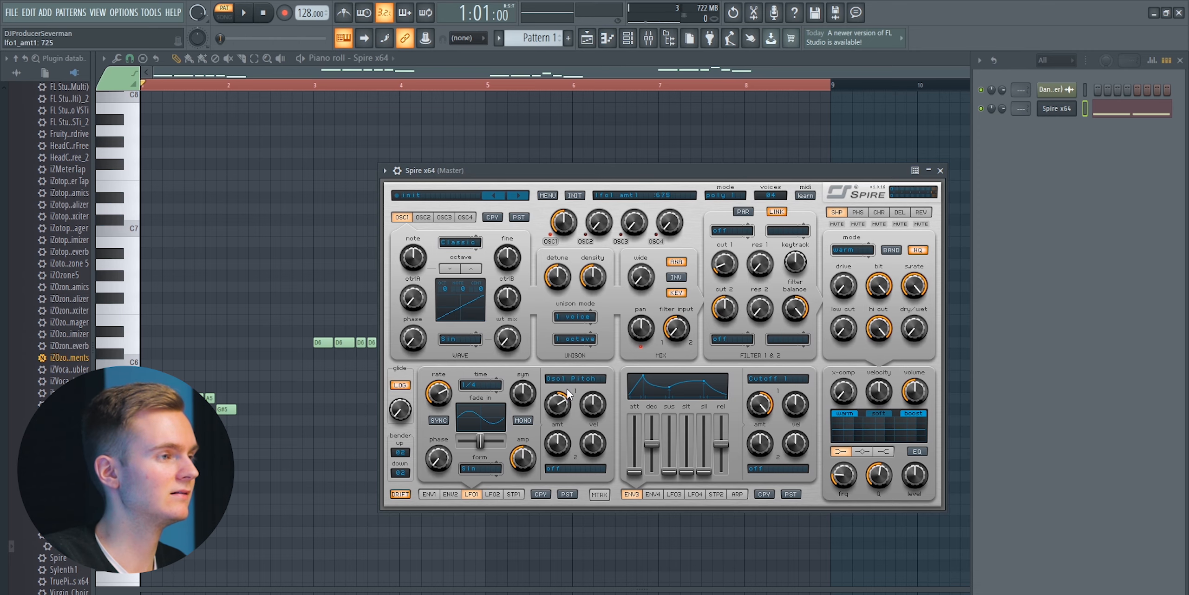
left_click_drag(602, 174, 601, 176)
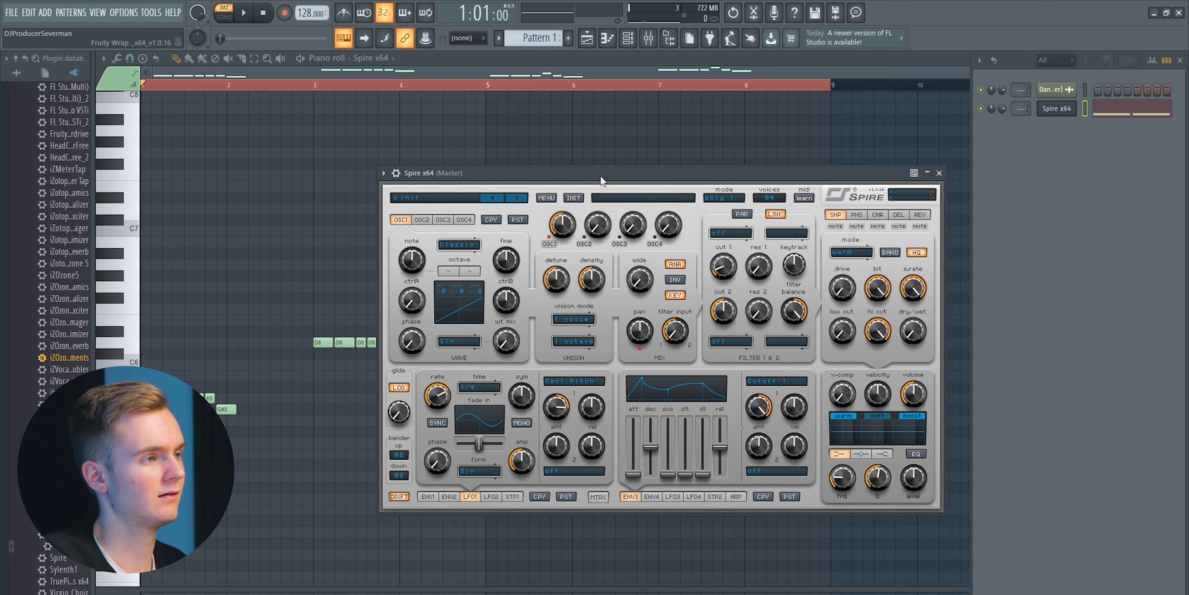
left_click_drag(559, 411, 564, 404)
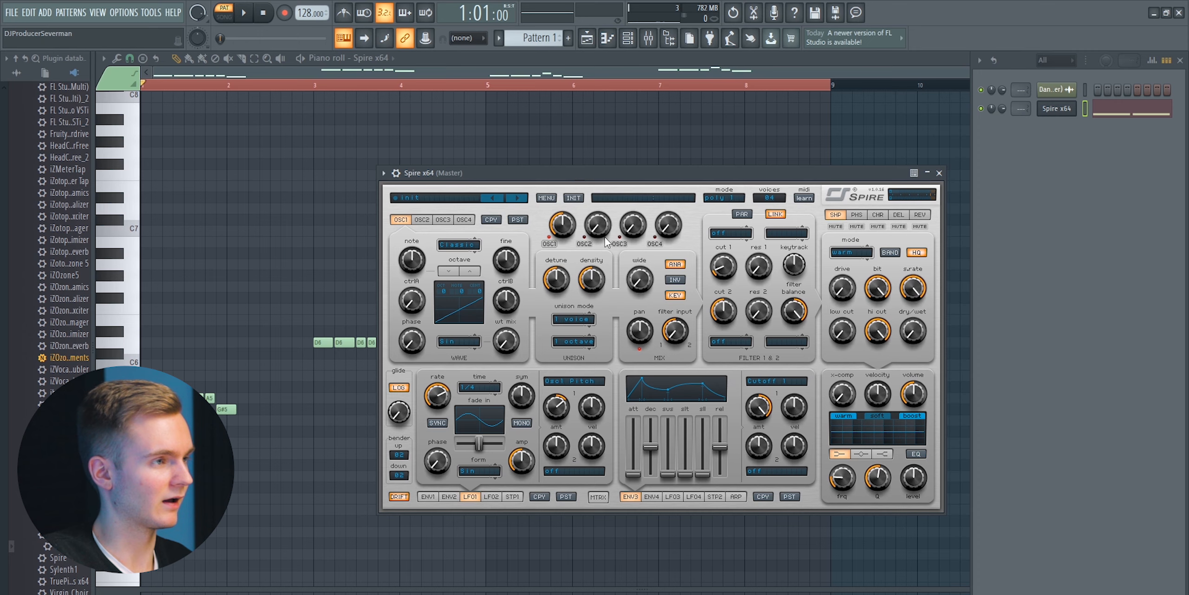
left_click_drag(593, 172, 586, 178)
key("space")
left_click(553, 411)
scroll(554, 411, "down", 4)
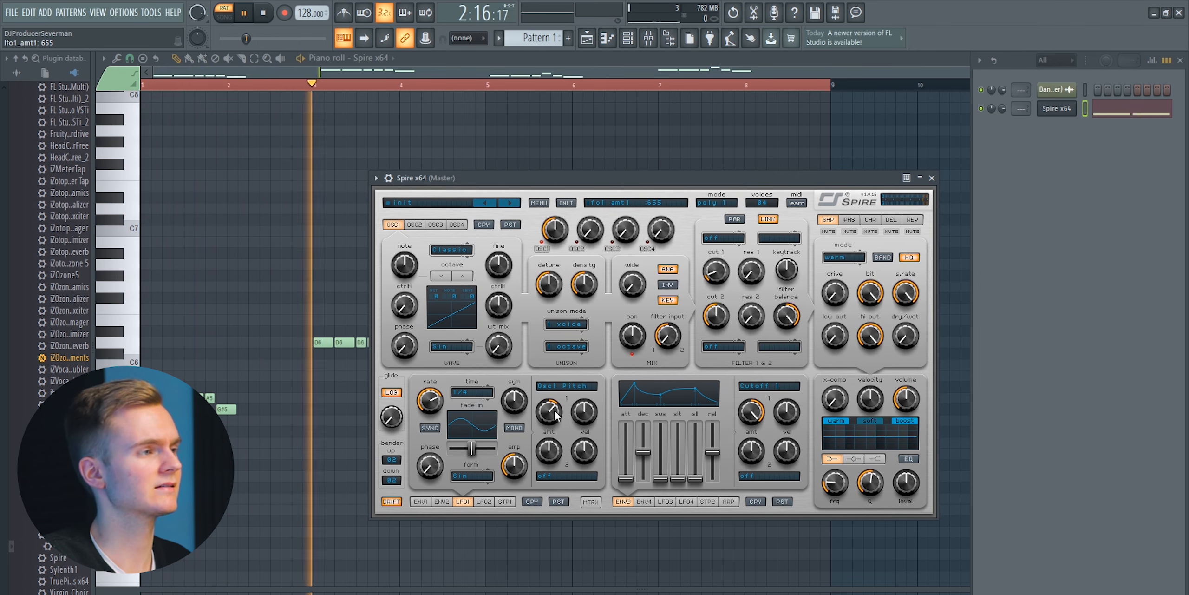
scroll(556, 415, "down", 1)
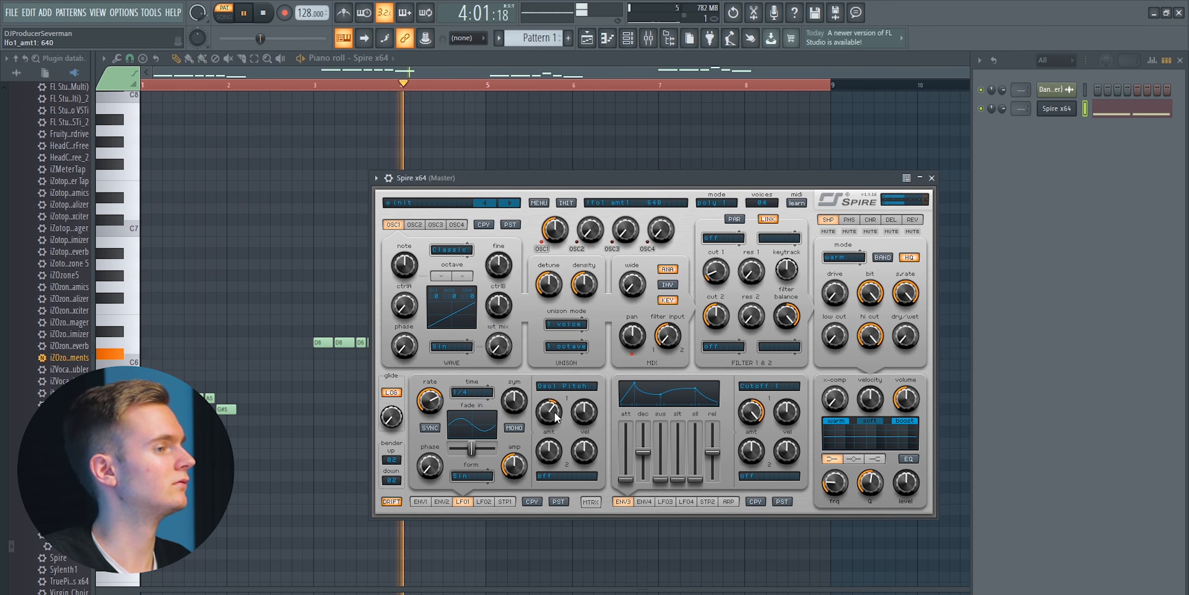
scroll(555, 417, "up", 2)
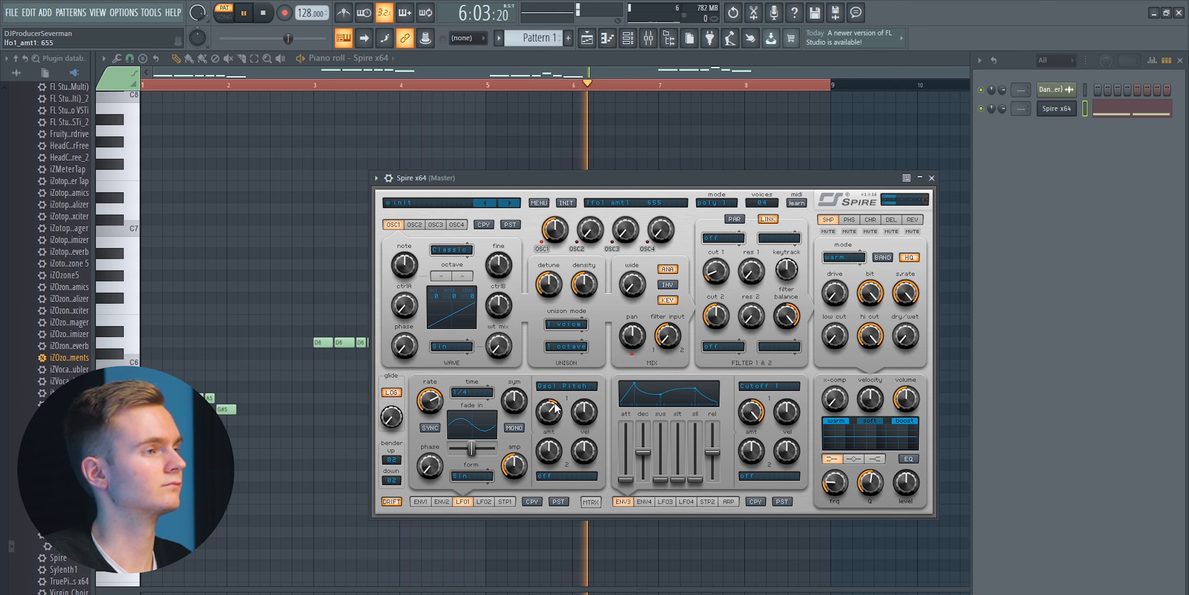
Return to Envelope 1, set its sustain to 482 during playback and stop the pattern
left_click(424, 503)
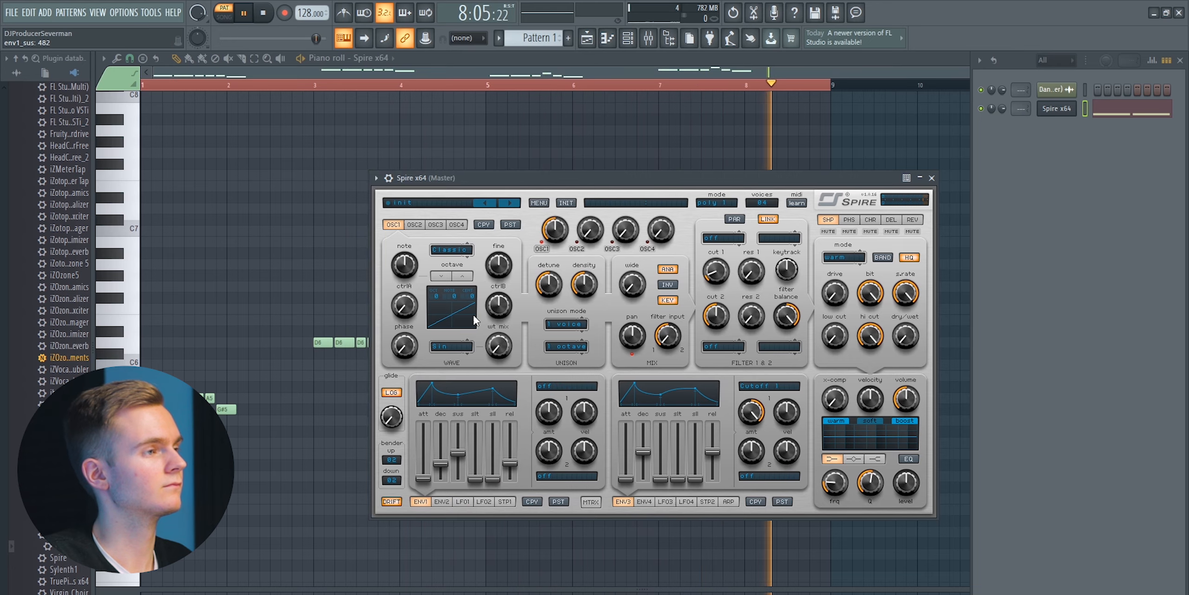
left_click_drag(519, 174, 535, 179)
key("space")
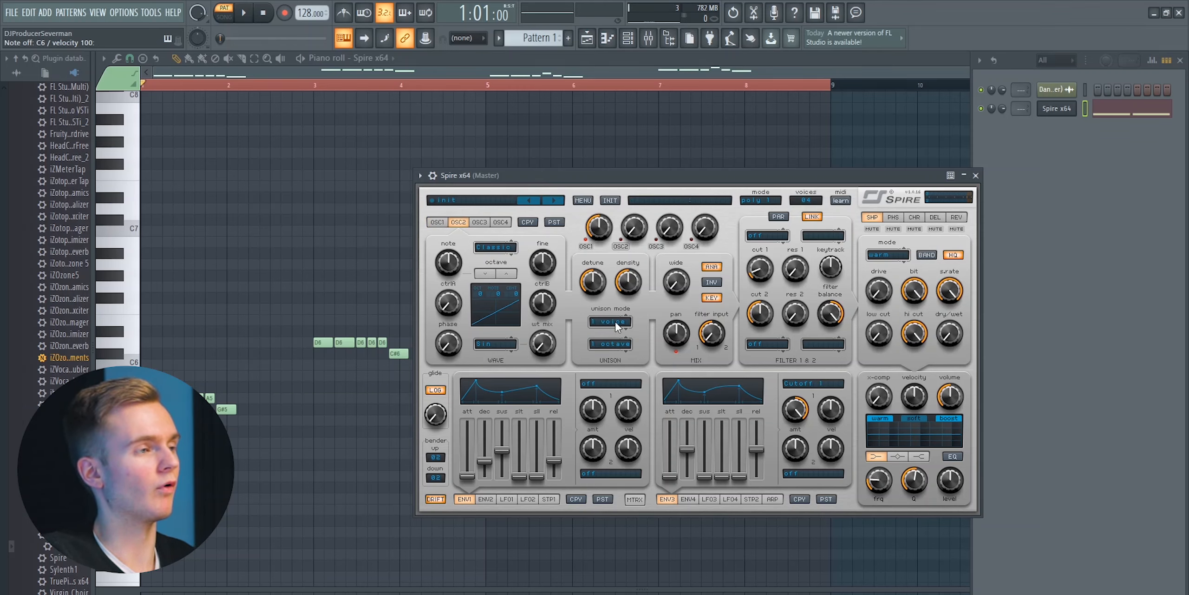
Set oscillator 2's unison mode to 8 voices and its stereo width to 1000
left_click(616, 322)
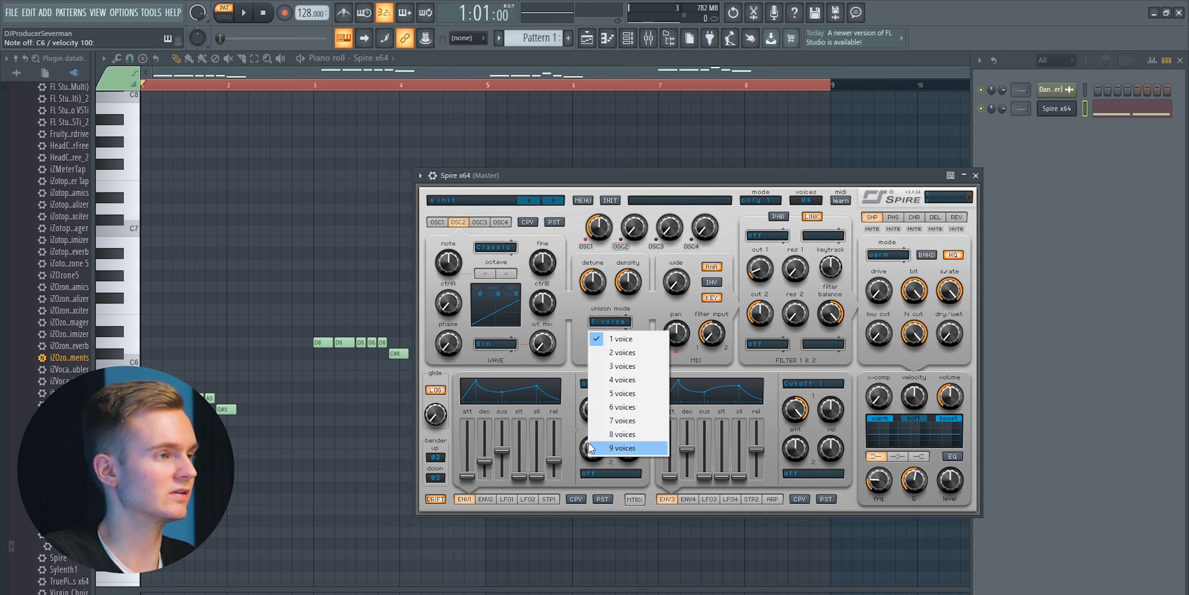
left_click(625, 434)
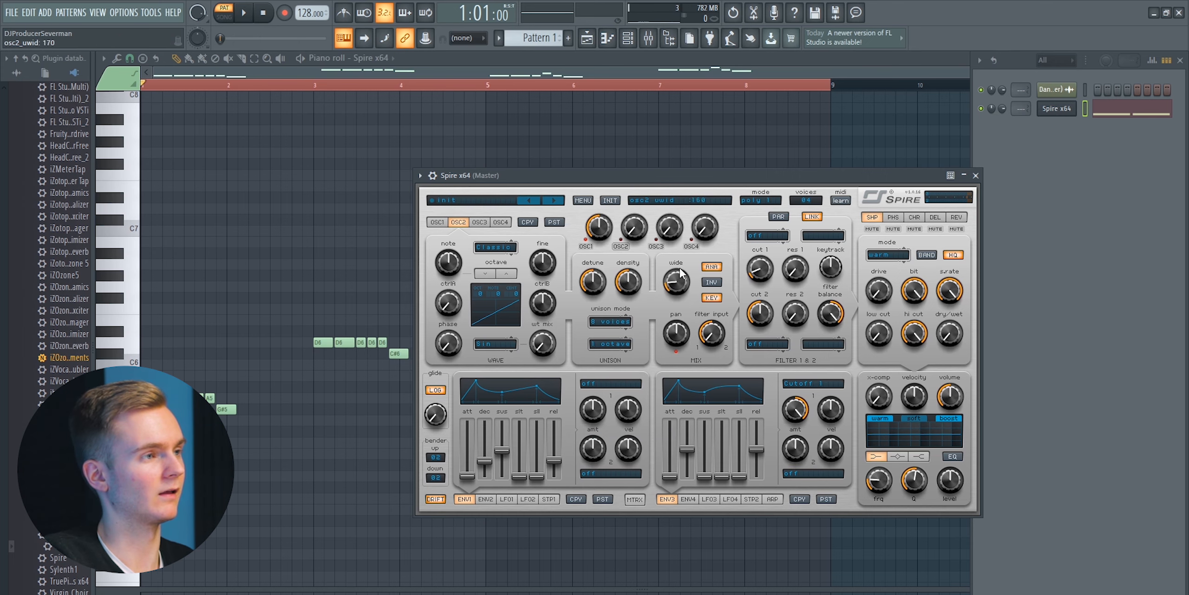
left_click_drag(723, 169, 676, 175)
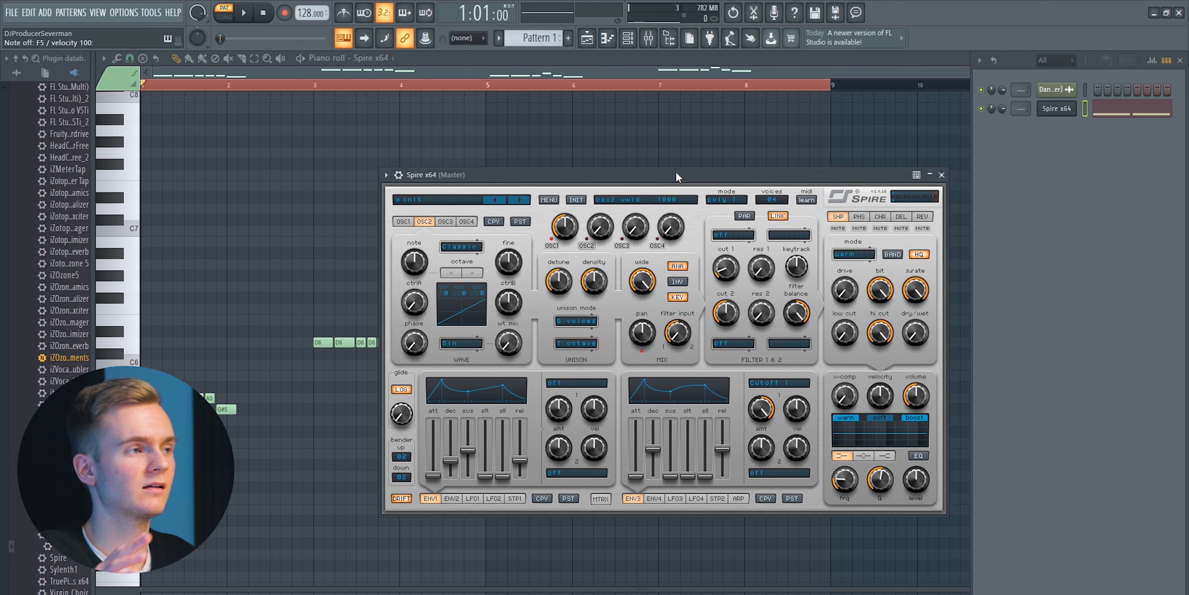
Raise oscillator 2's mix level to 1000 and increase its unison density with oscillator 1 temporarily muted
left_click_drag(676, 173, 688, 169)
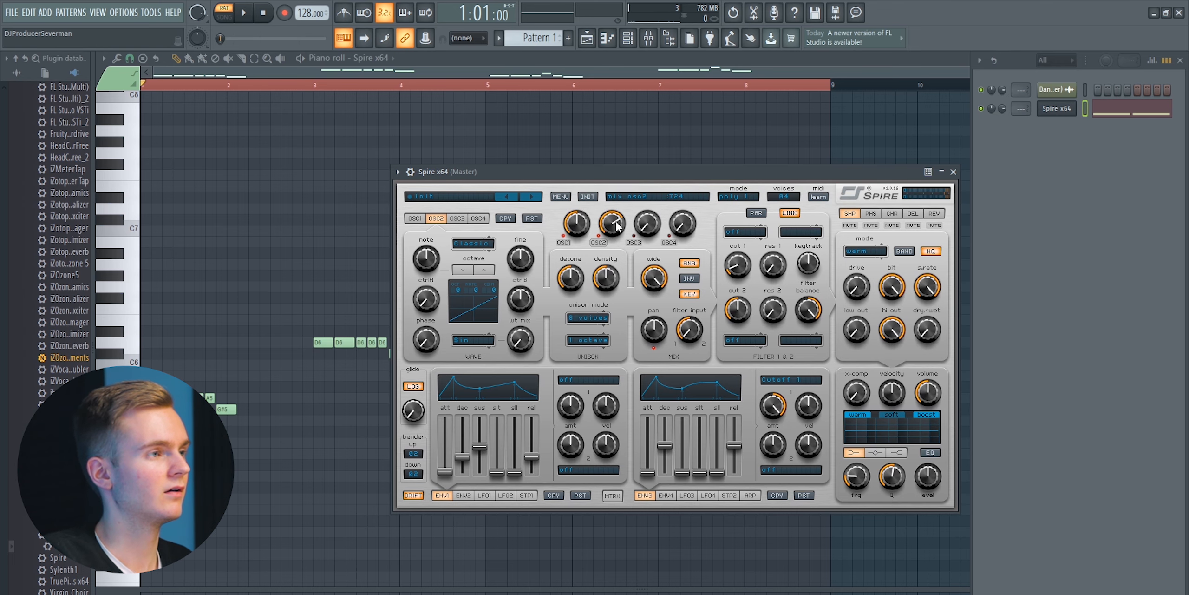
left_click_drag(634, 178, 611, 181)
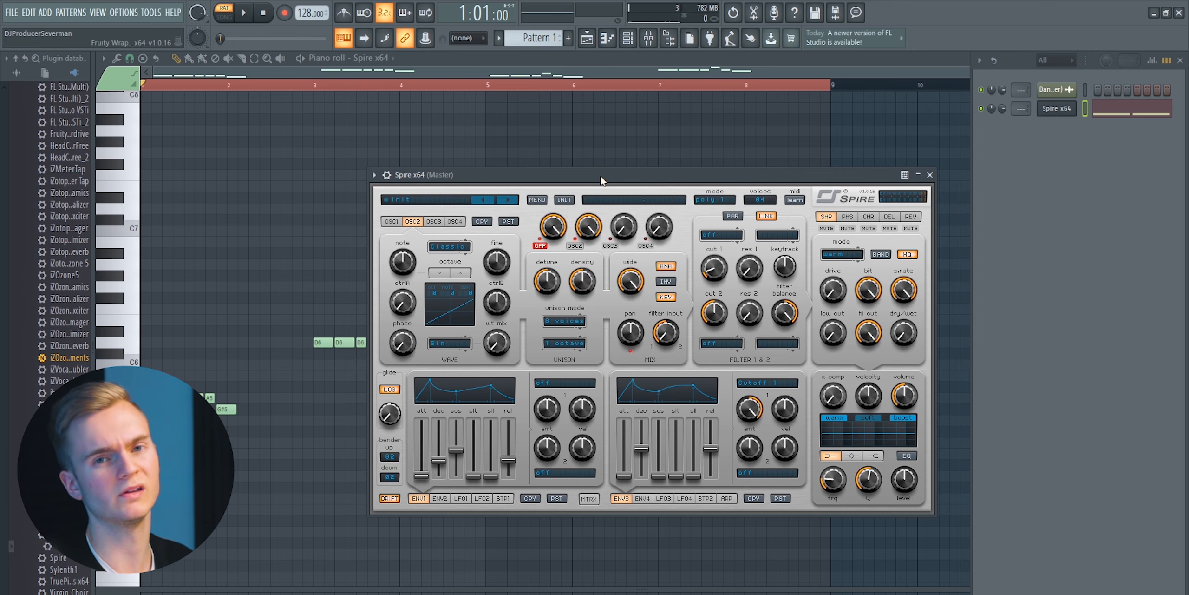
left_click_drag(600, 175, 607, 172)
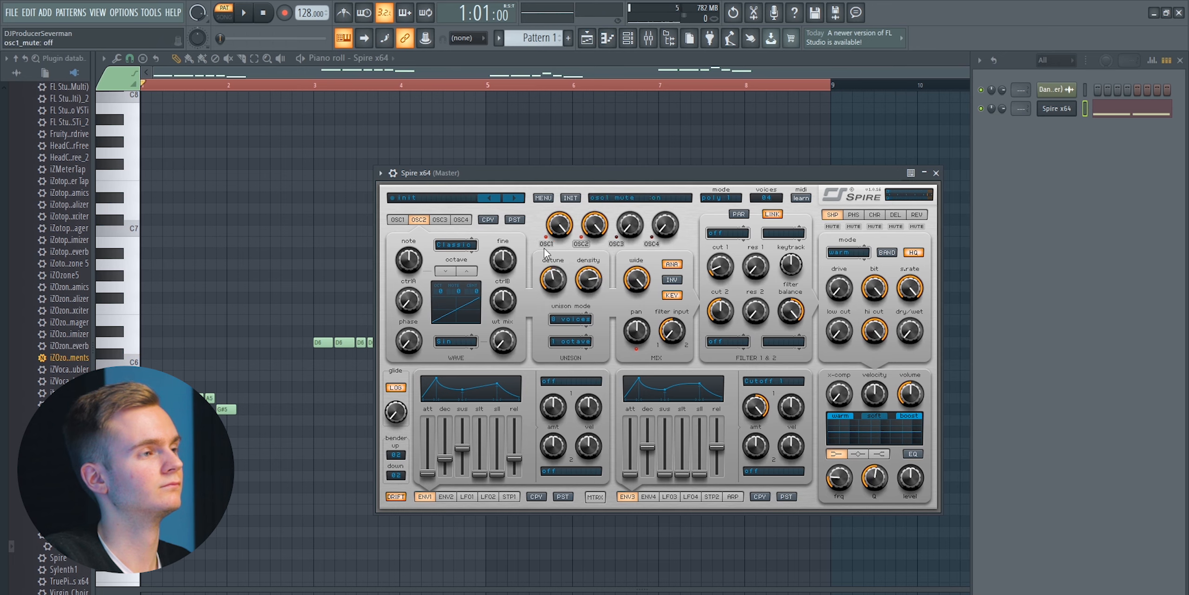
Play the pattern with oscillators 1 and 2 together and lower oscillator 2's mix level to 740
left_click_drag(579, 178, 575, 178)
key("space")
key("space")
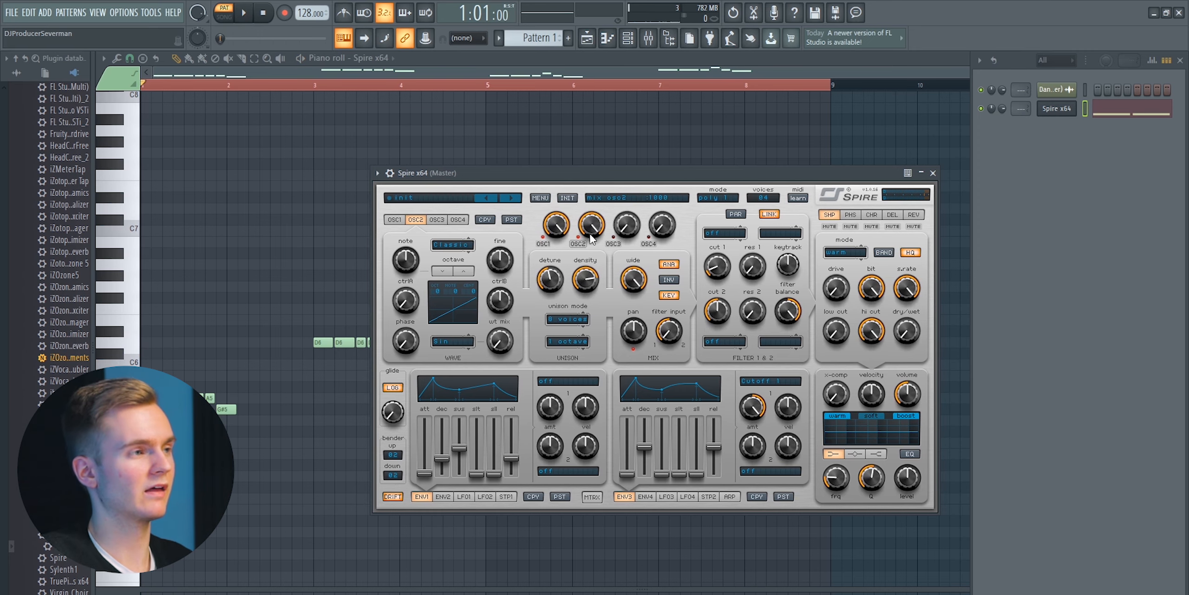
left_click_drag(598, 177, 616, 178)
key("space")
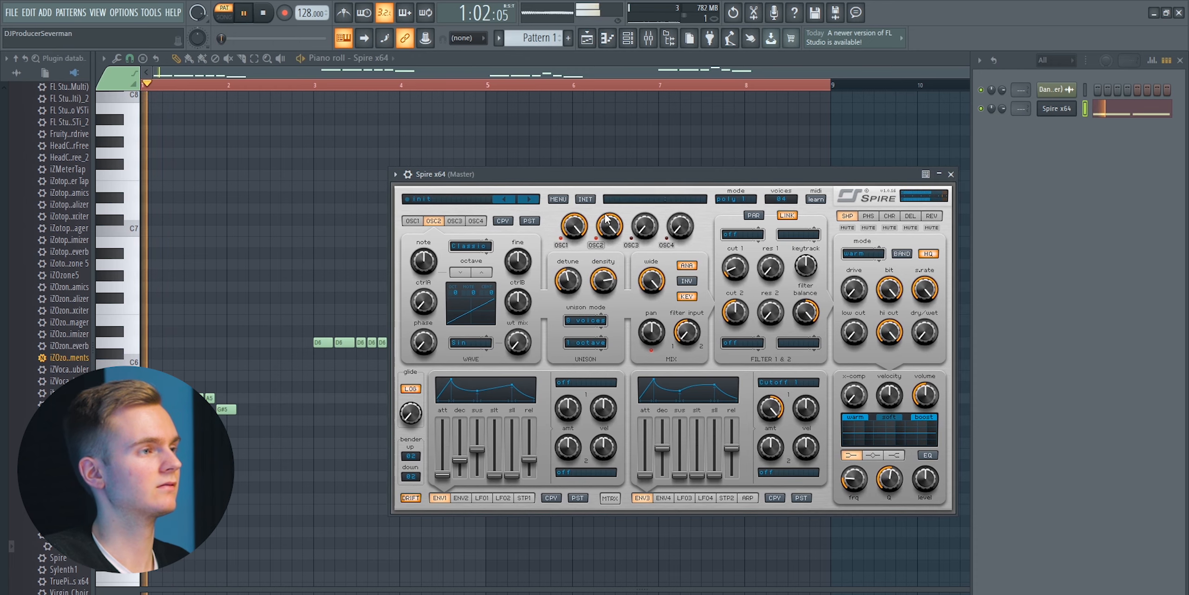
left_click_drag(609, 227, 619, 234)
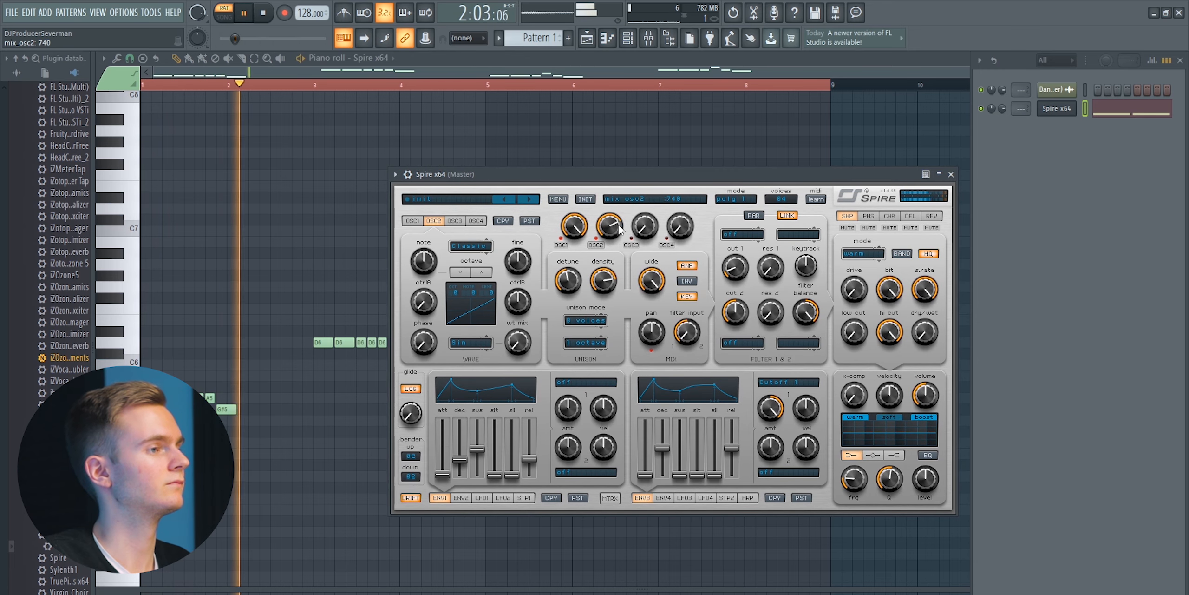
left_click_drag(625, 183, 613, 180)
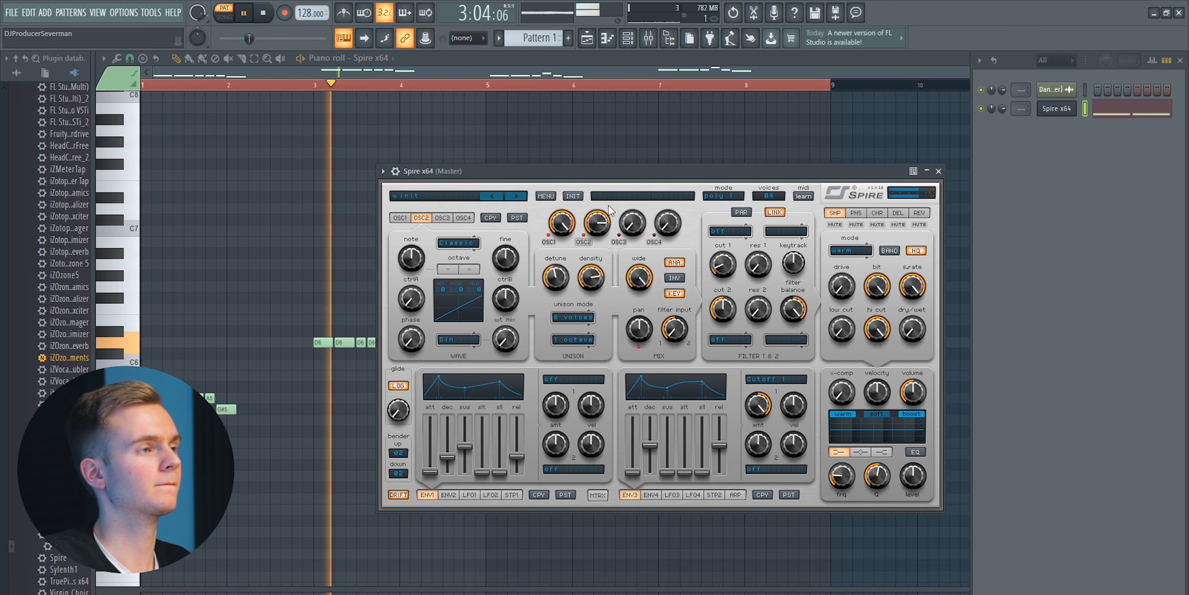
Fine-tune oscillator 2's detune and mix level and set Envelope 1's release to 367 during playback
left_click_drag(561, 277, 561, 284)
left_click_drag(595, 236, 594, 230)
left_click_drag(517, 457, 517, 462)
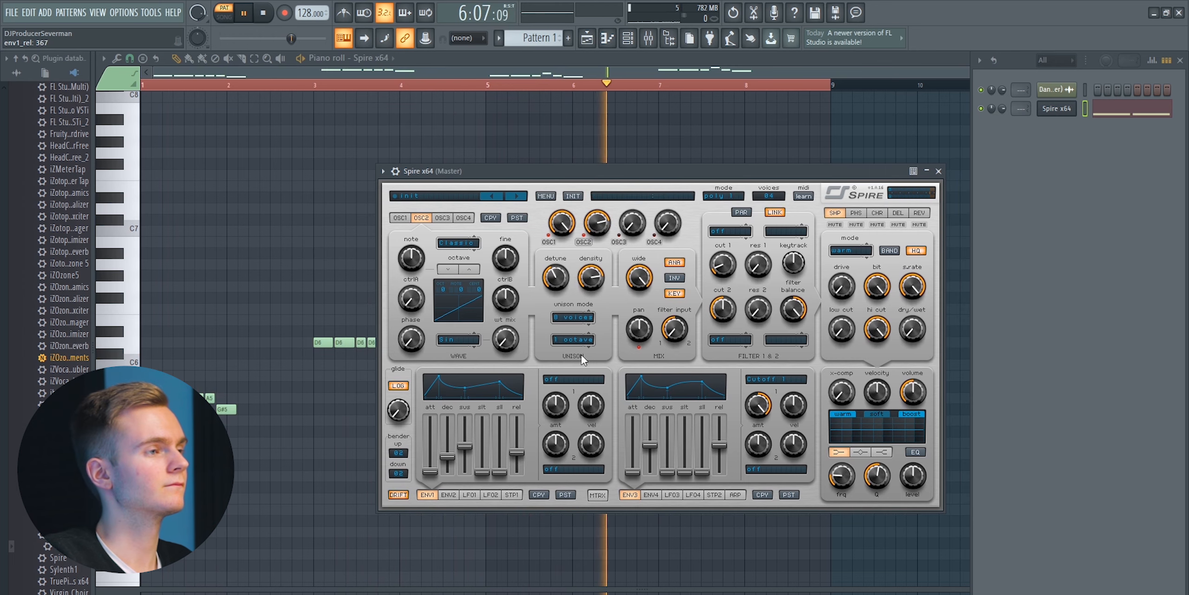
Set up oscillator 3 one octave higher with 8 unison voices, full stereo width and a mix level of 520
left_click_drag(639, 279, 699, 51)
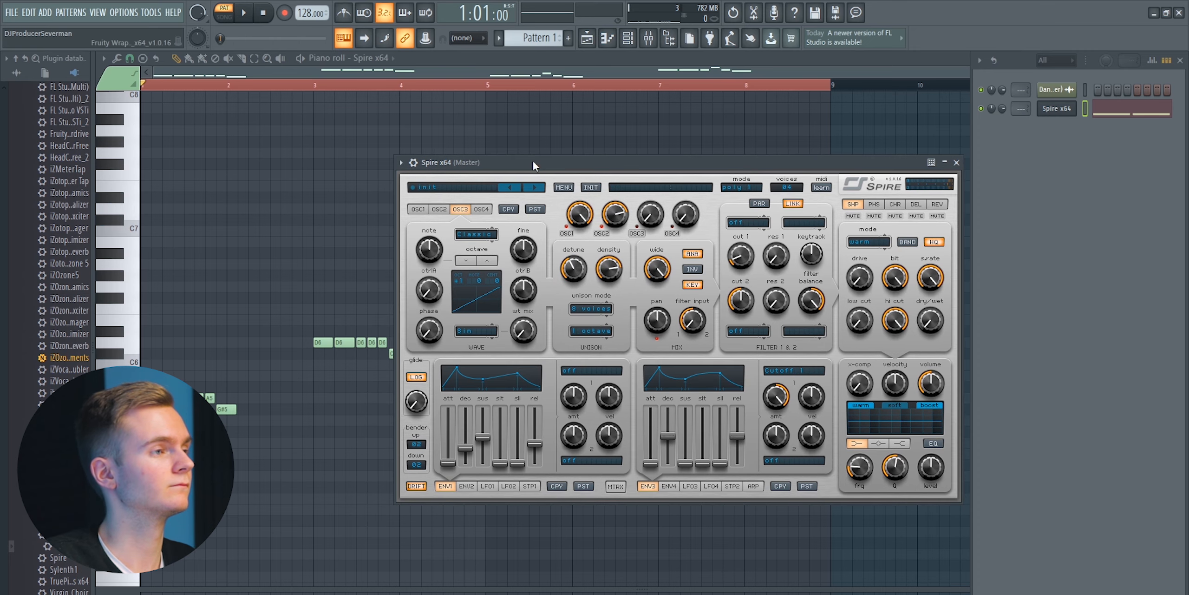
key("space")
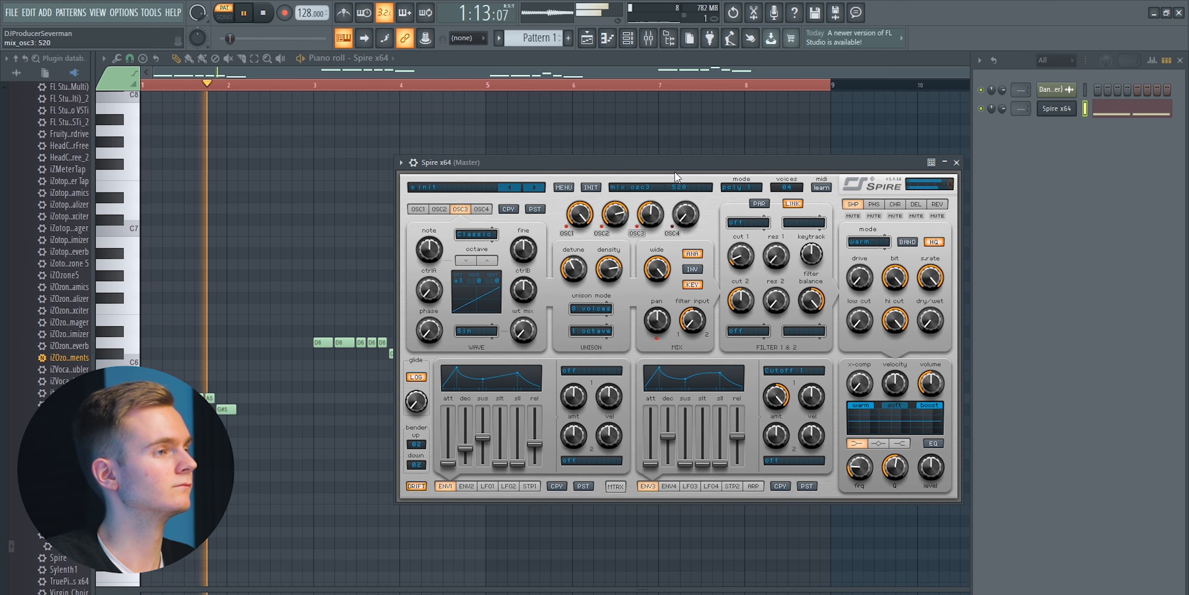
Mute oscillators 1 and 2 and raise oscillator 3's unison detune and density while playing it alone
left_click(567, 232)
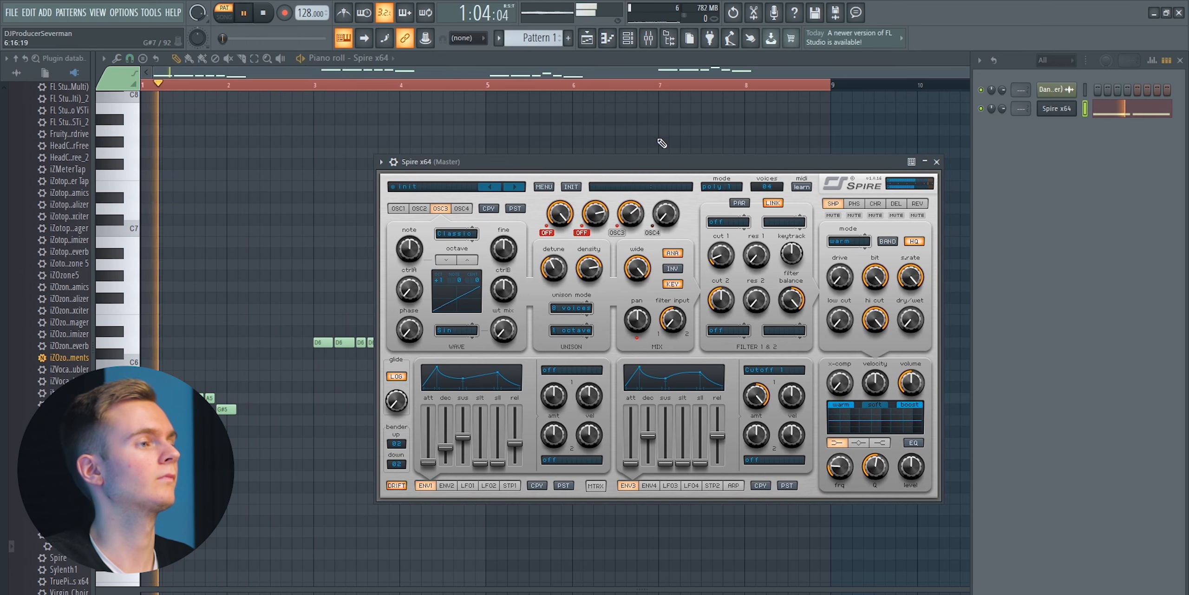
key("space")
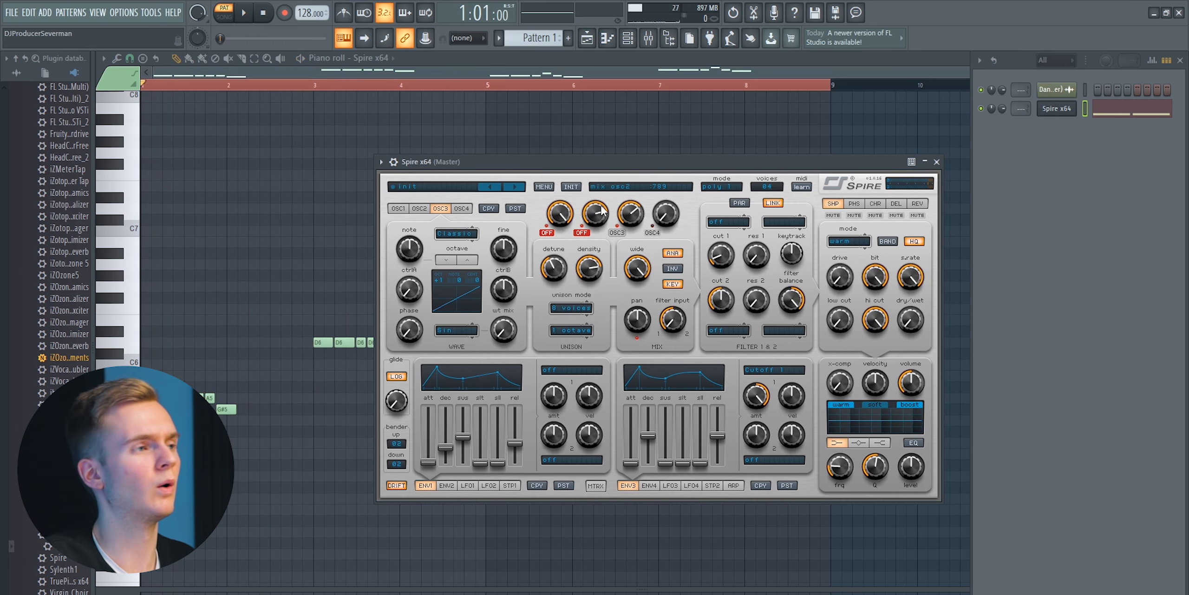
left_click_drag(595, 164, 577, 163)
key("space")
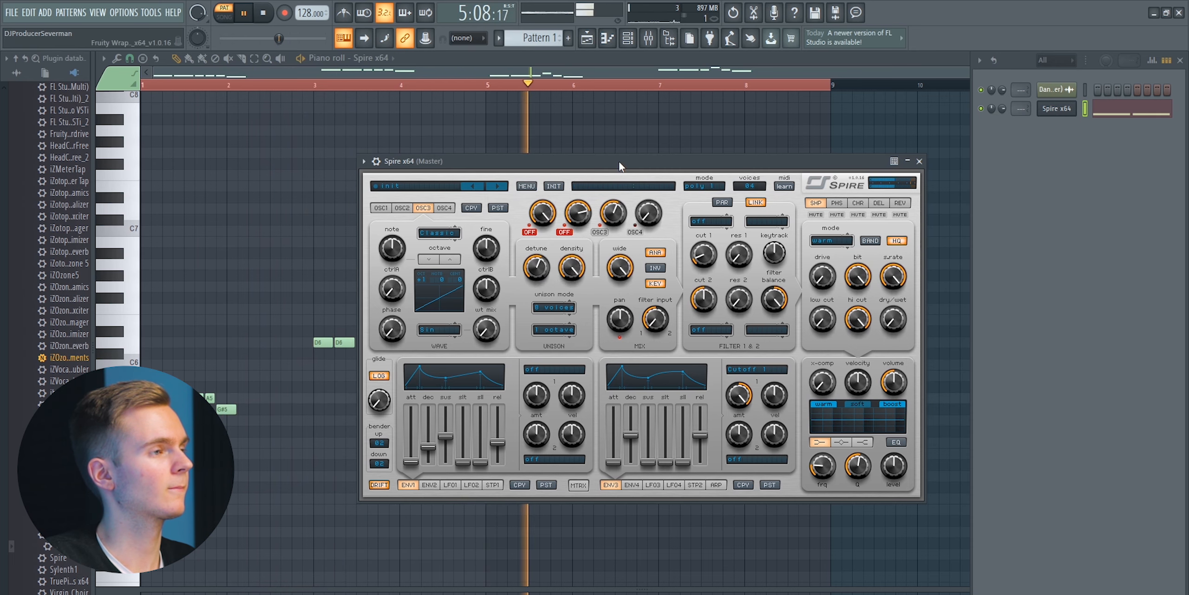
key("space")
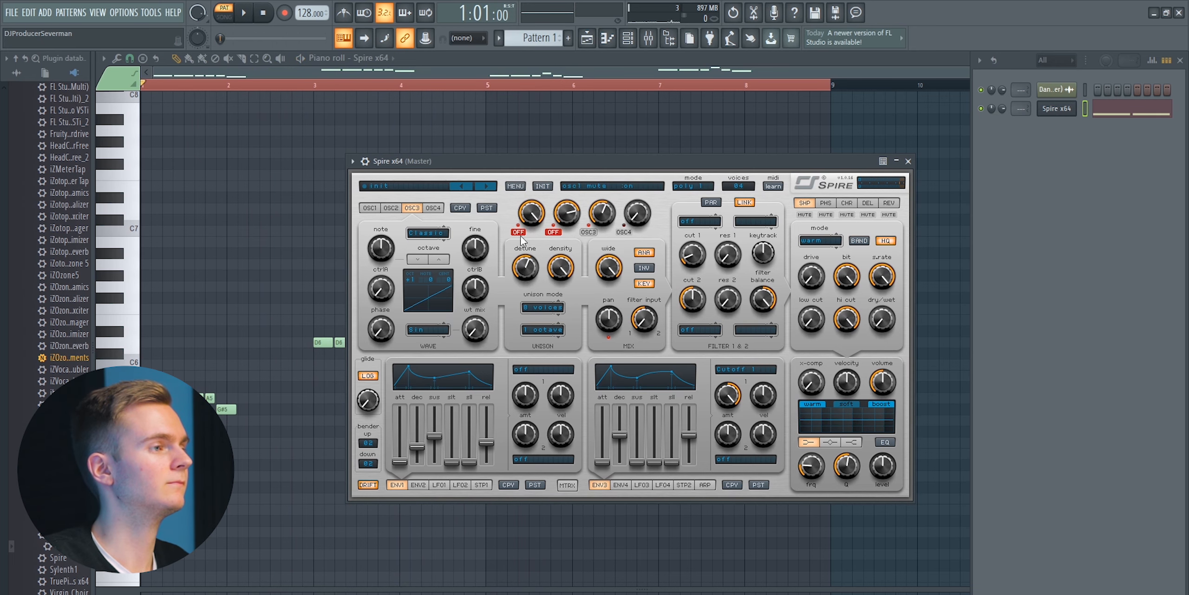
Unmute oscillators 1 and 2 and rebalance the mix levels of oscillators 2 and 3 during playback
left_click_drag(566, 167, 588, 164)
key("space")
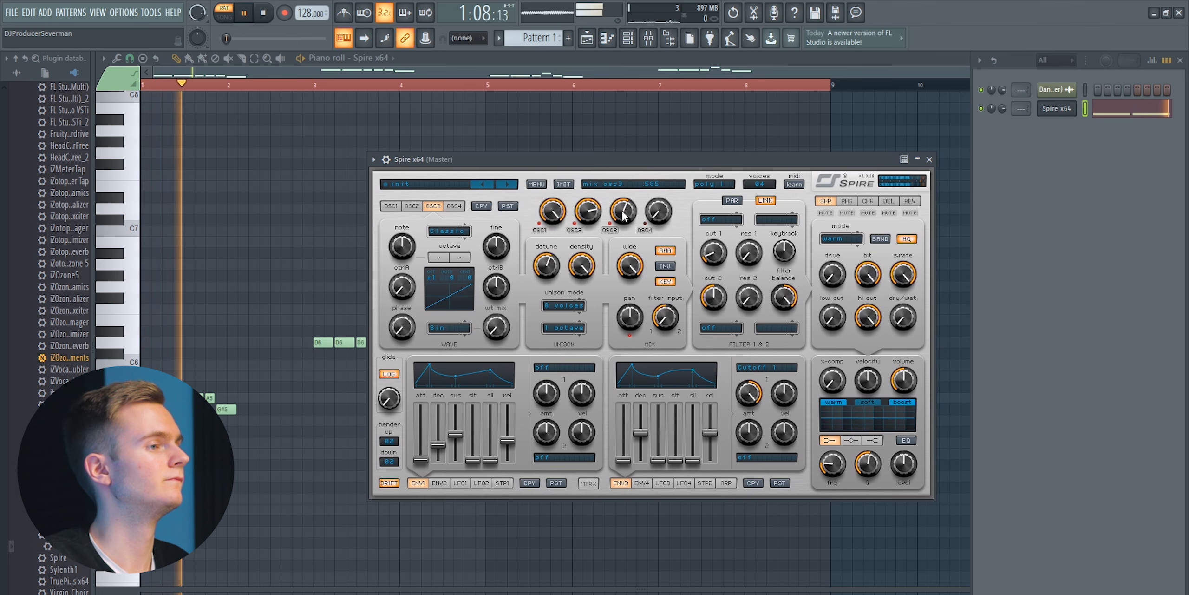
mouse_move(586, 211)
left_mouse_down()
mouse_move(587, 223)
mouse_move(619, 222)
mouse_move(596, 210)
left_mouse_up()
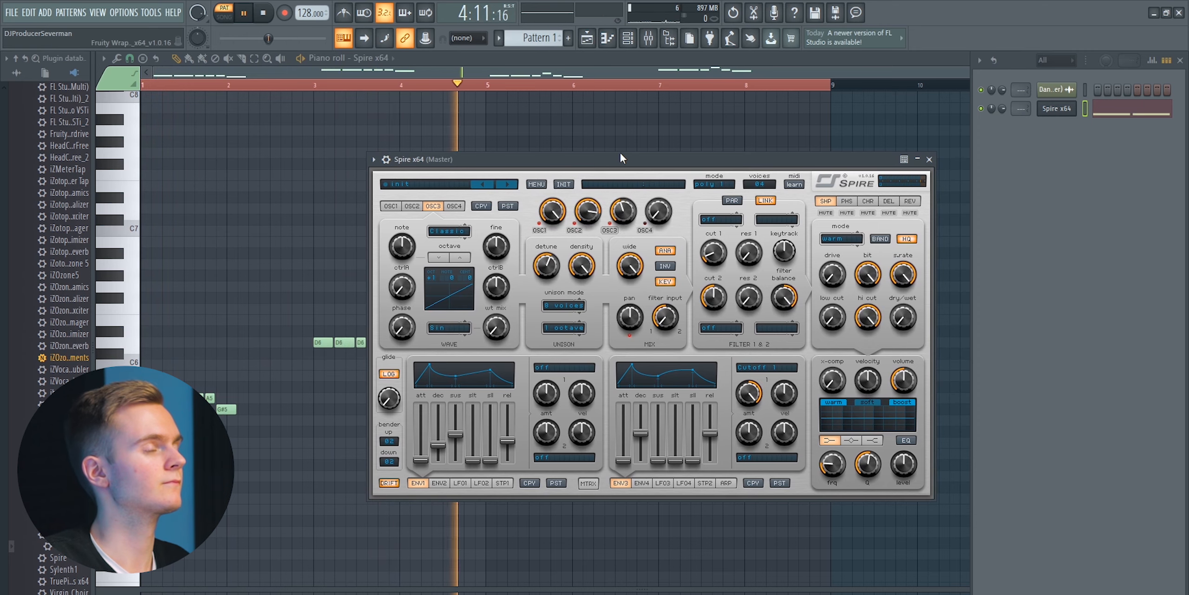
left_click_drag(620, 158, 652, 159)
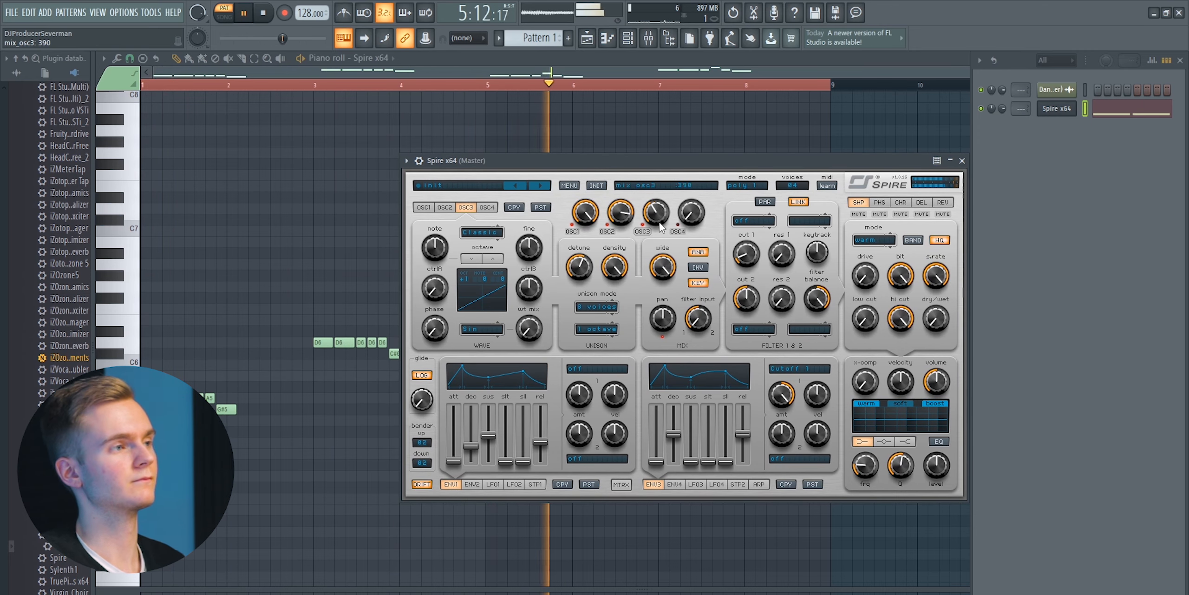
left_click_drag(666, 217, 666, 213)
left_click_drag(656, 162, 667, 159)
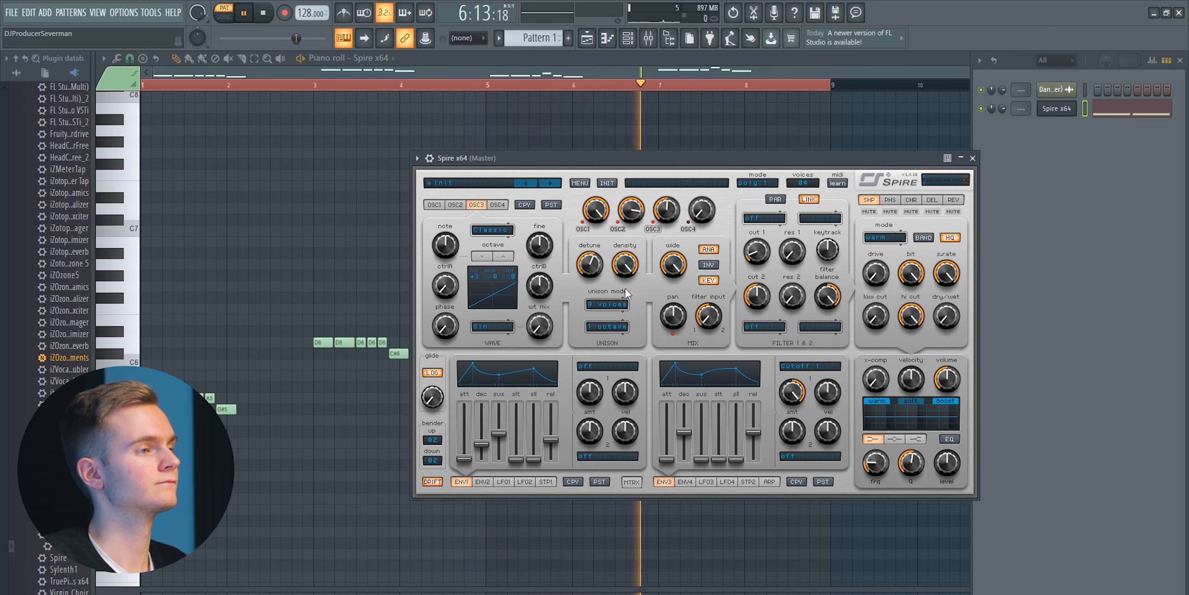
Set LFO 1's pitch modulation amount to 670 and oscillator 3's mix level to 570, then stop the pattern
left_click(503, 482)
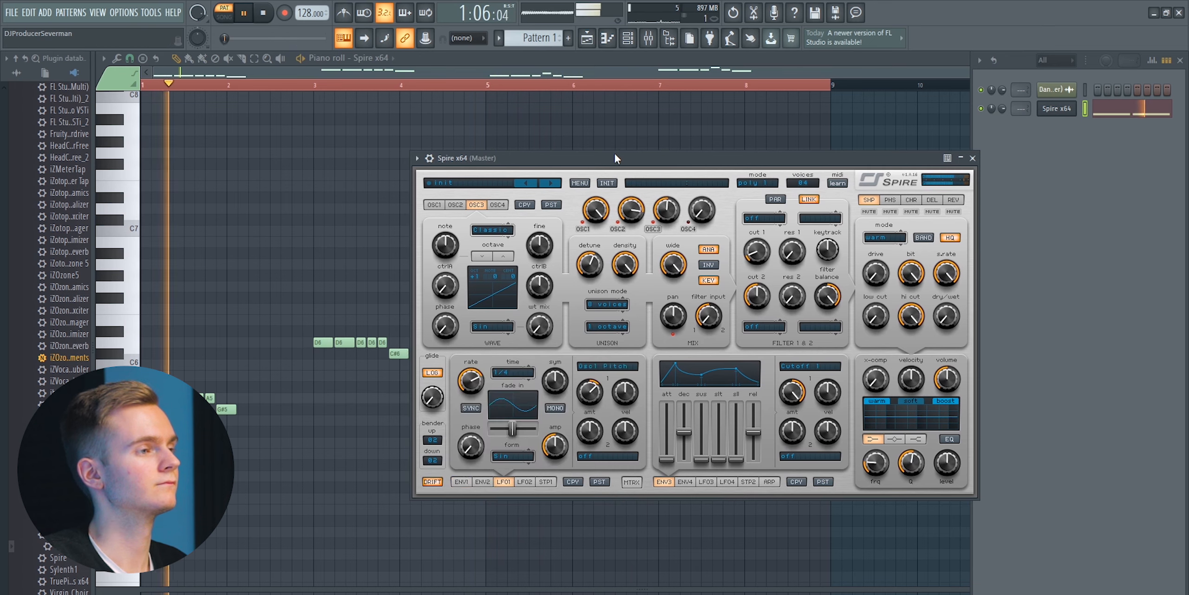
left_click_drag(598, 390, 595, 391)
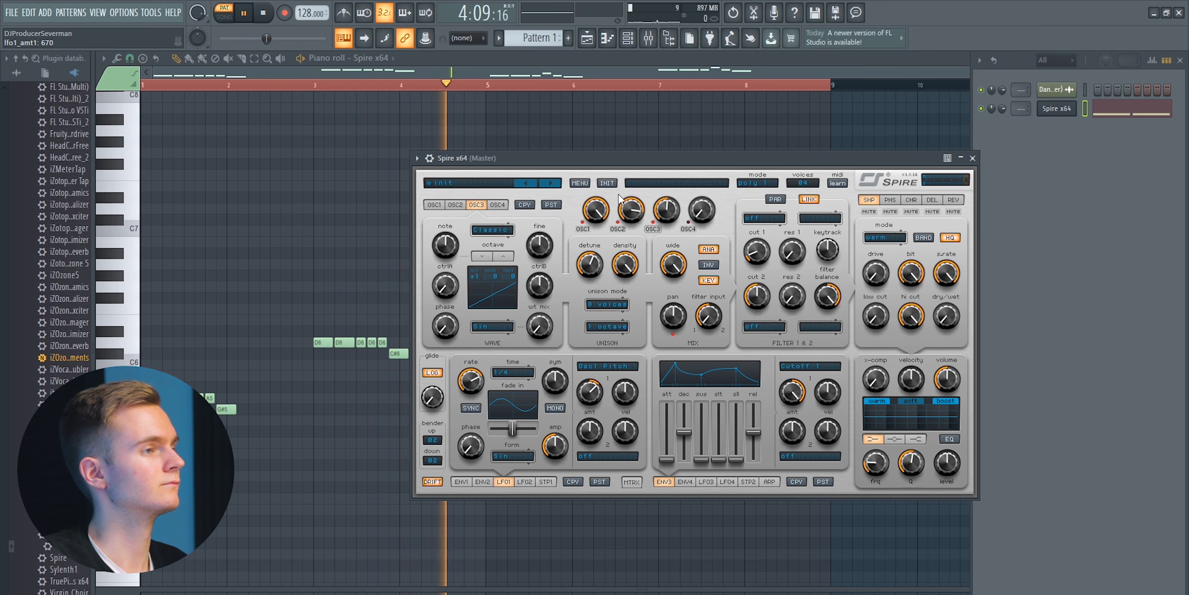
left_click_drag(627, 223, 643, 212)
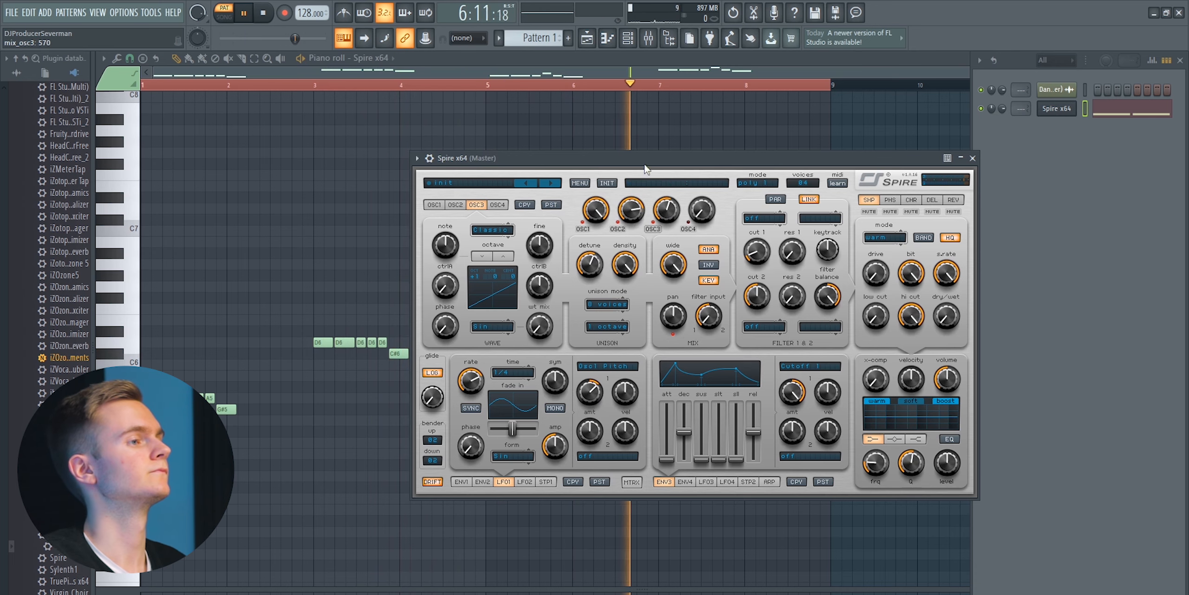
left_click_drag(643, 156, 617, 168)
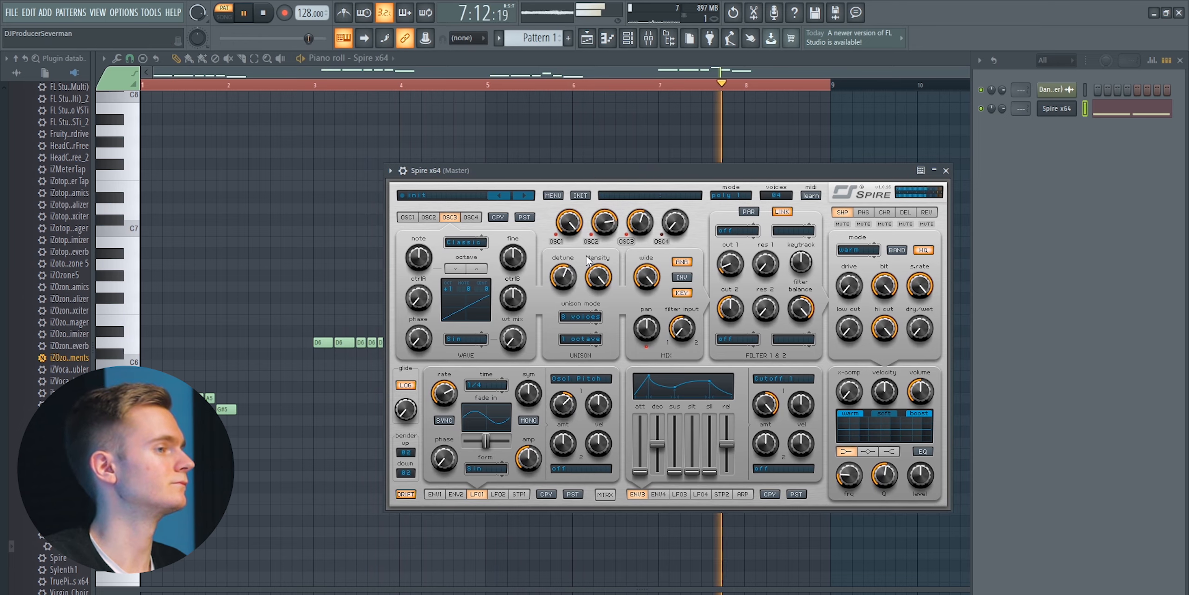
key("space")
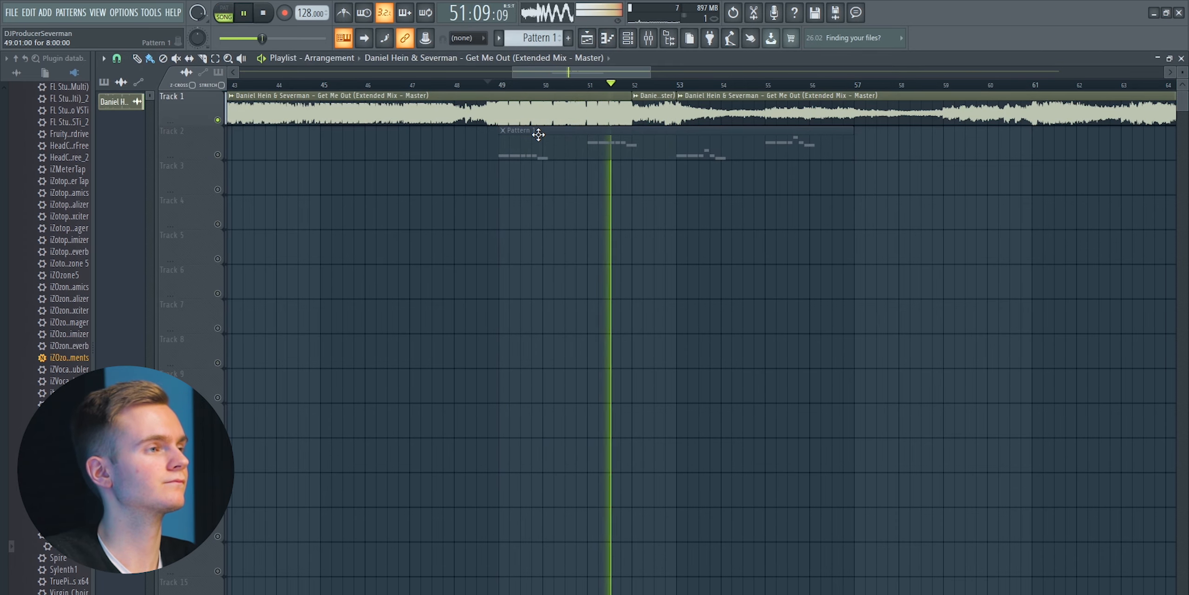
Solo Track 2 in the playlist, play Pattern 1 and reopen the Spire synth from its channel
key("space")
left_click(213, 155)
key("space")
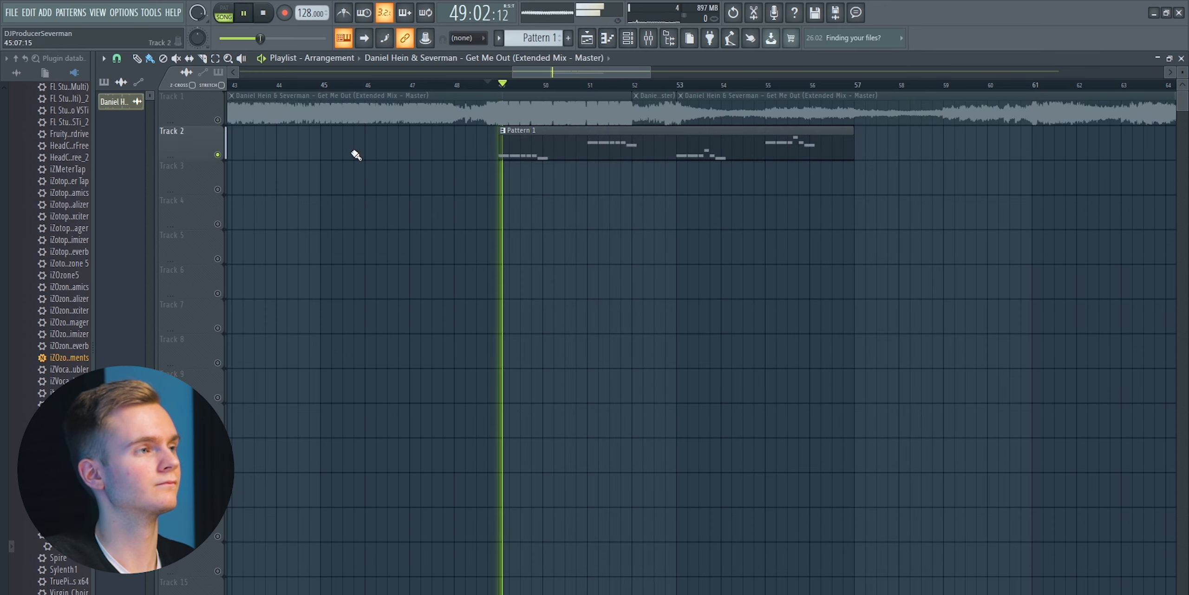
left_click(628, 38)
left_click(1060, 110)
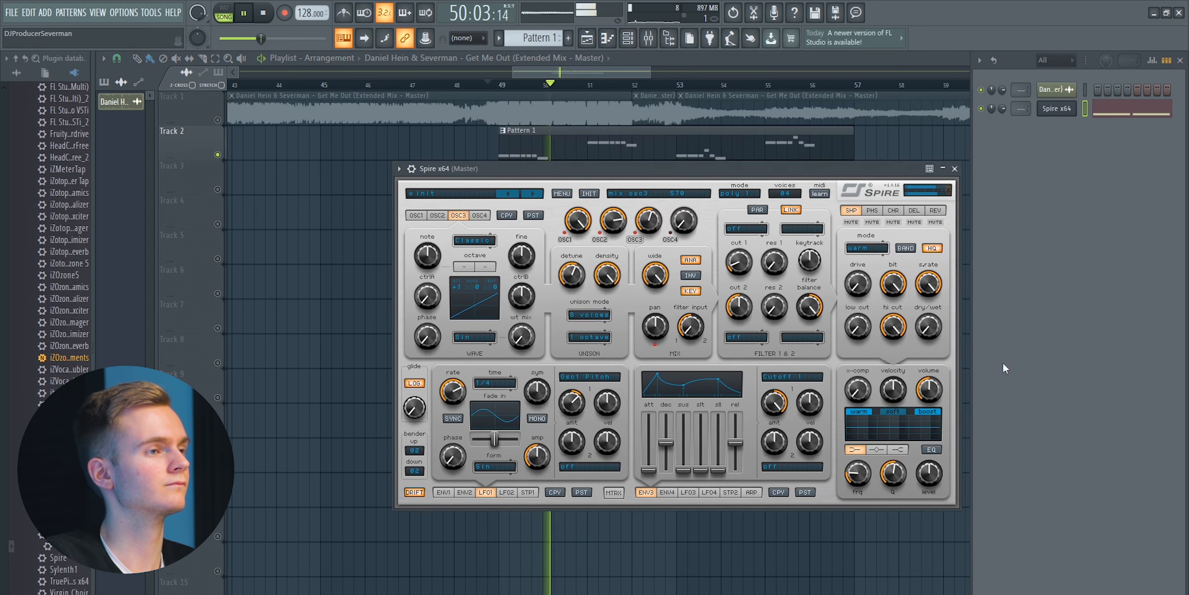
Set the Spire channel's volume to 96%, replay the song, and reopen Spire to raise its output volume and show Envelope 1
left_click(955, 168)
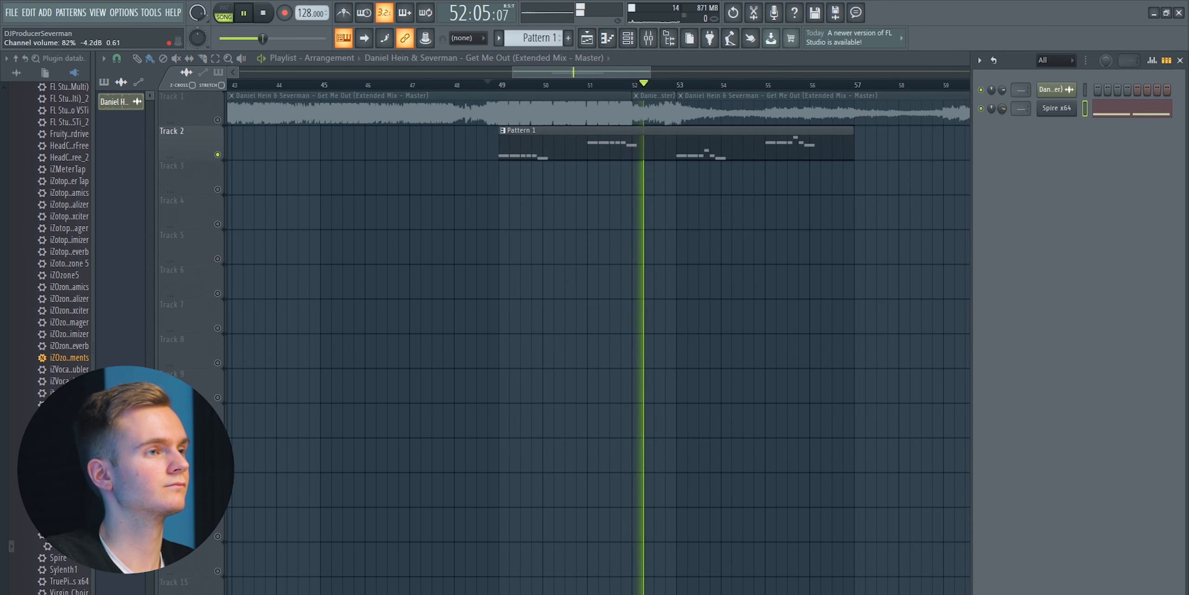
key("space")
key("space")
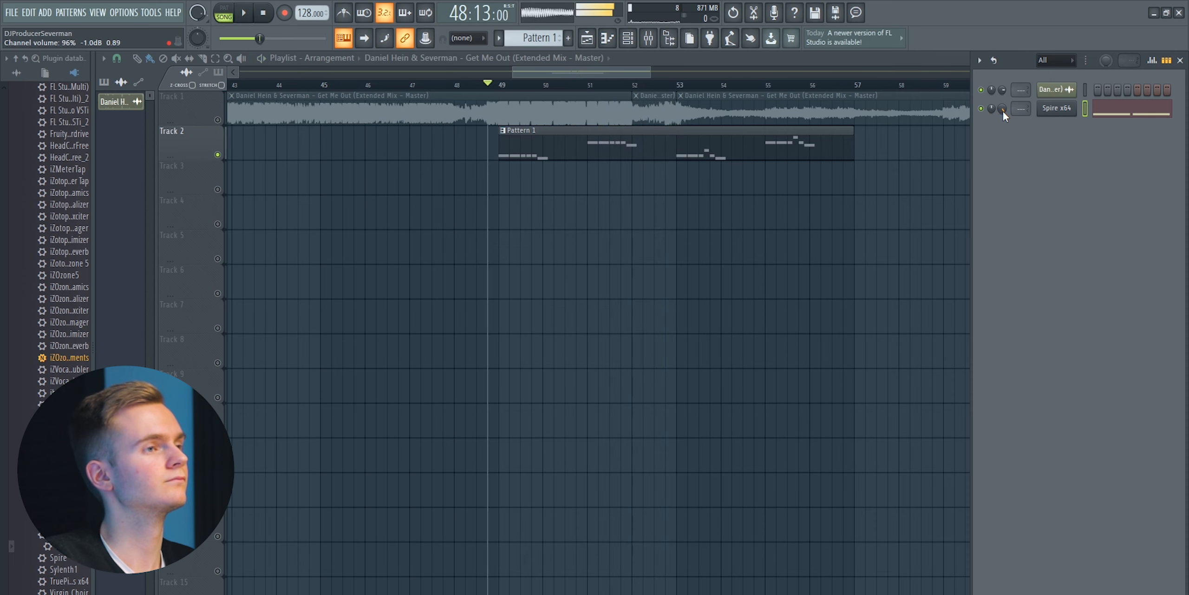
left_click(1049, 112)
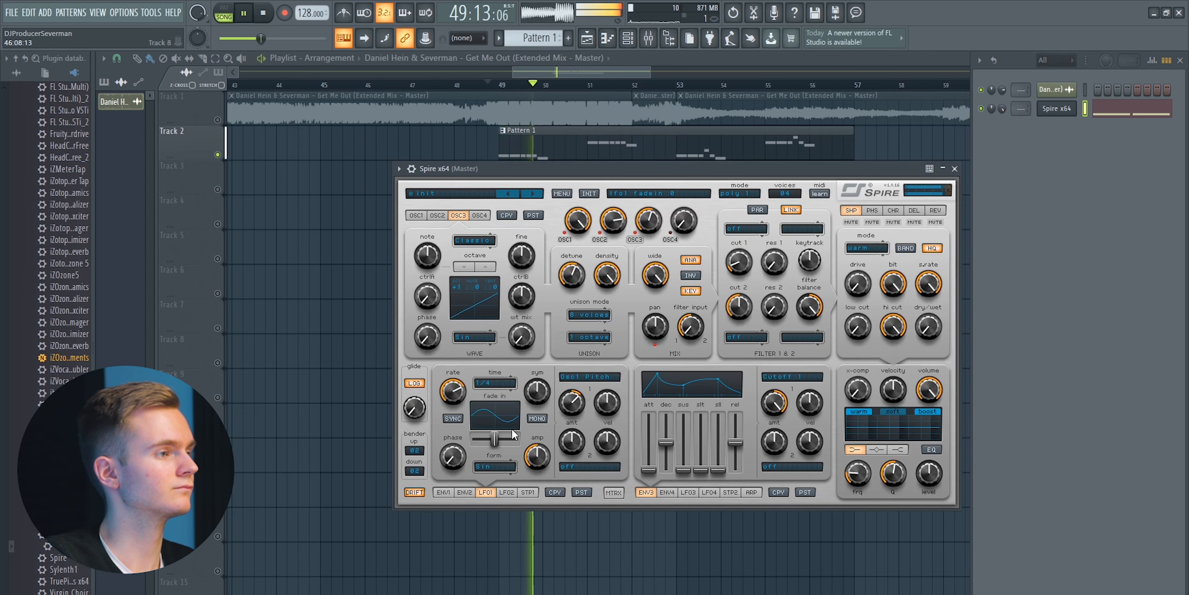
left_click(444, 495)
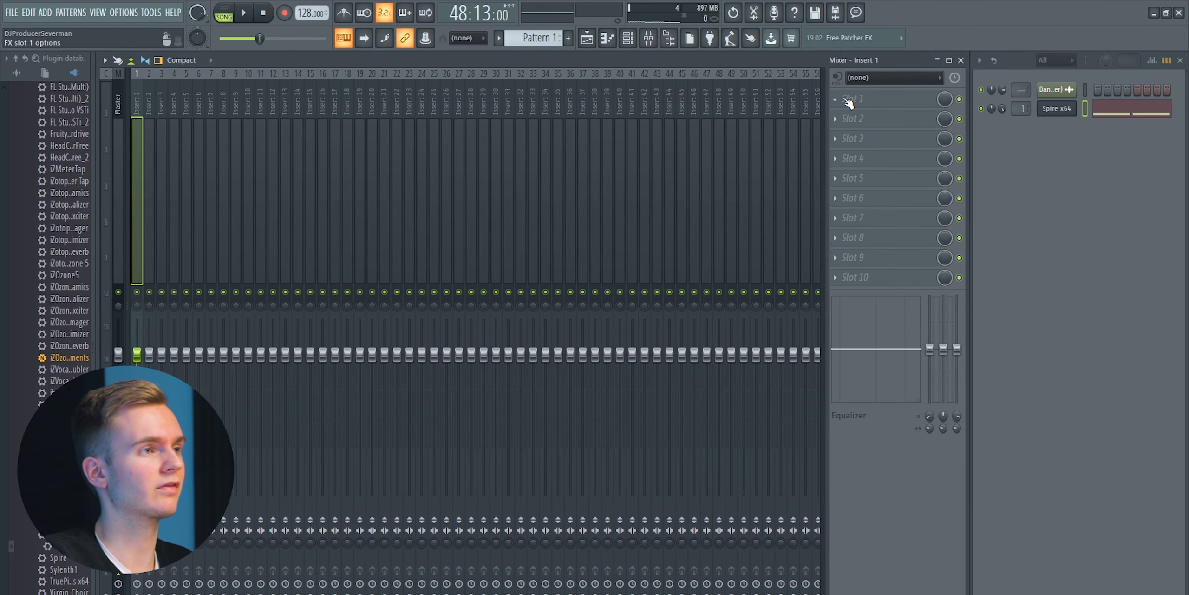
Load Fruity Stereo Enhancer in the first effect slot of Insert 1 and set its stereo separation to 15% separated
left_click(850, 99)
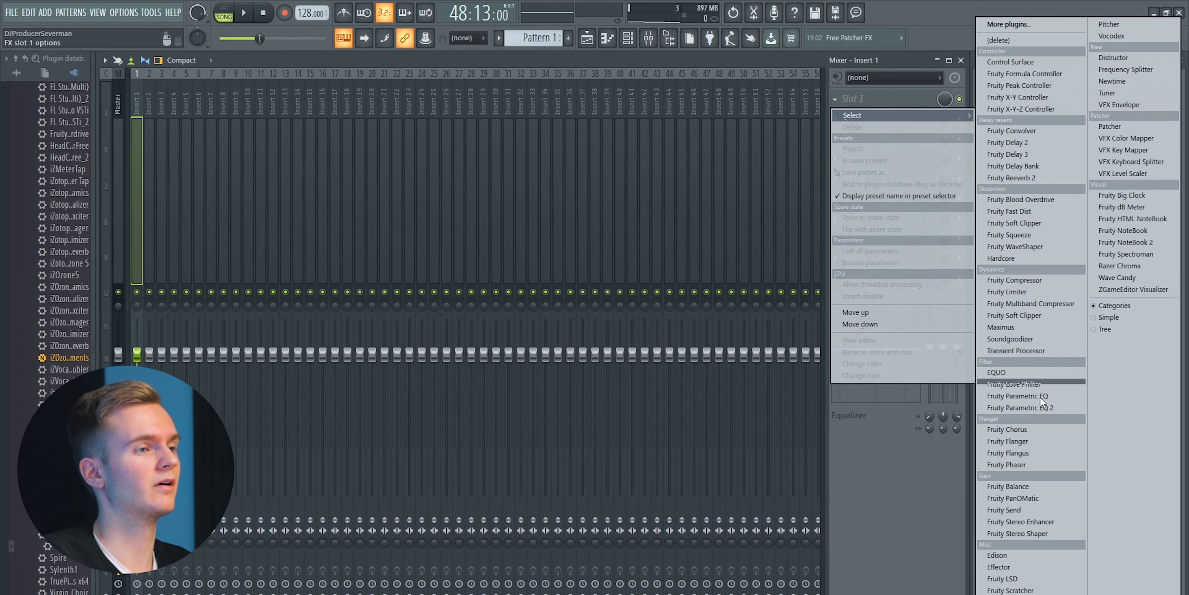
left_click(1039, 522)
left_click_drag(287, 167, 324, 155)
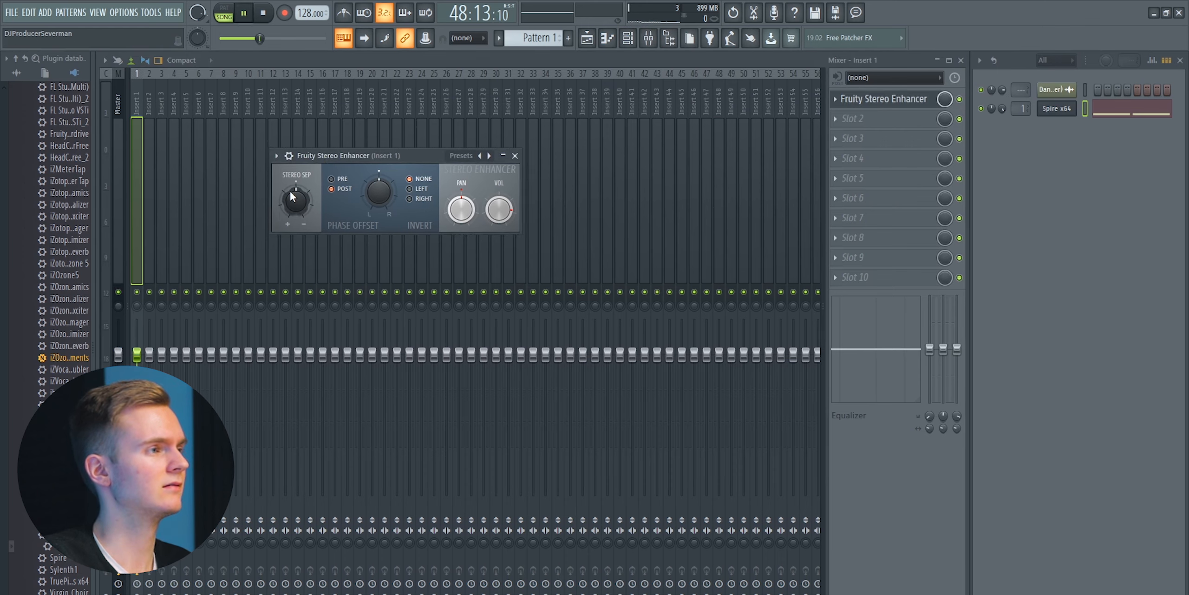
left_click_drag(293, 203, 299, 201)
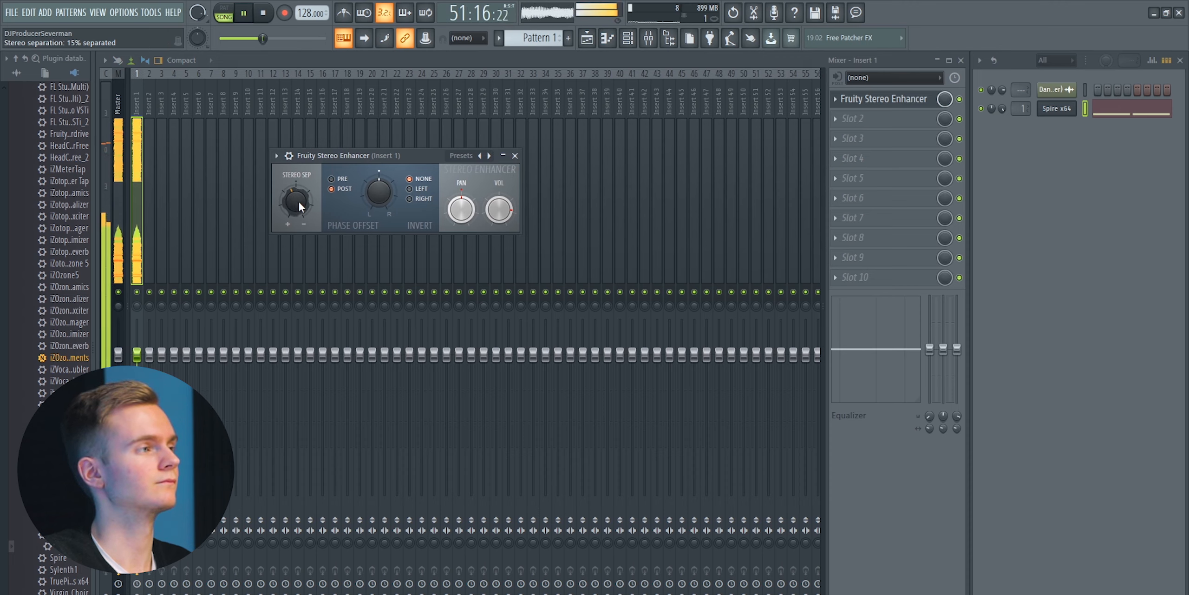
Close Fruity Stereo Enhancer, stop playback and load Fruity Parametric EQ 2 in the second effect slot of Insert 1
left_click(922, 100)
key("space")
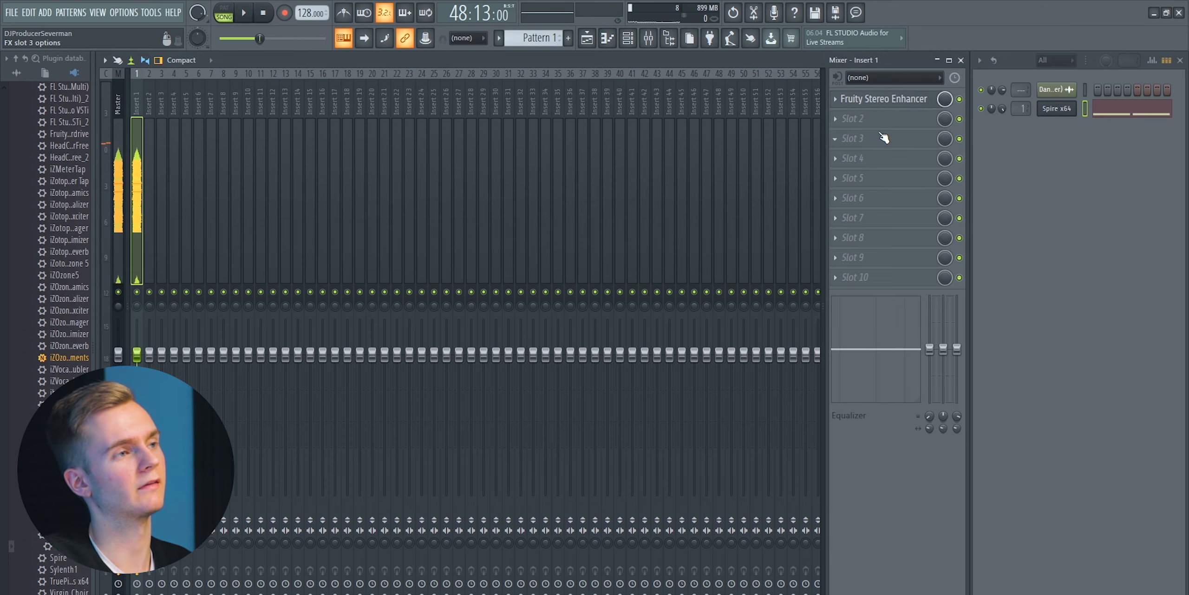
left_click(848, 117)
left_click(1020, 406)
left_click_drag(361, 201, 503, 214)
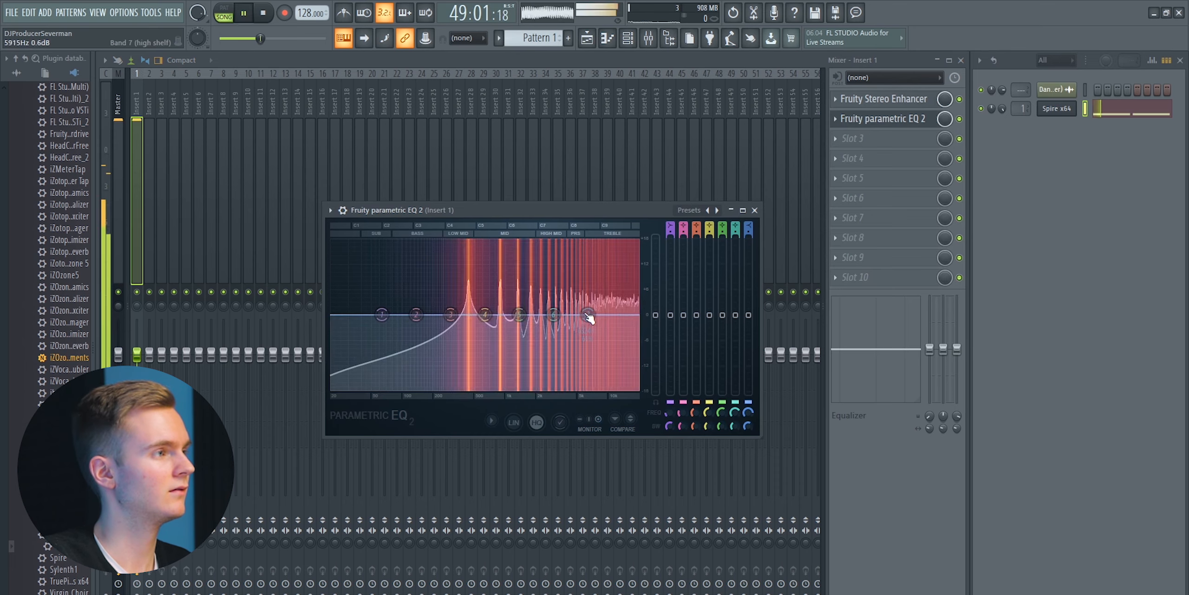
Boost the equalizer's high shelf, dip band 4 and set band 3 to -1.0 dB at 284 Hz, then compare the sound with the EQ bypassed
left_click_drag(589, 319, 471, 323)
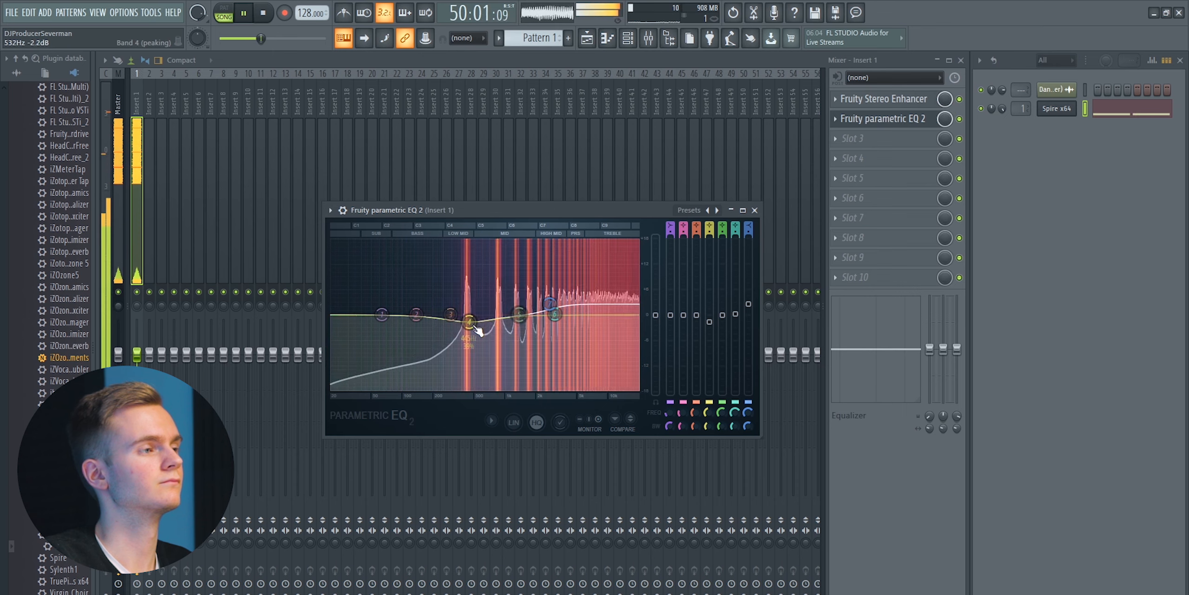
left_click_drag(451, 315, 448, 319)
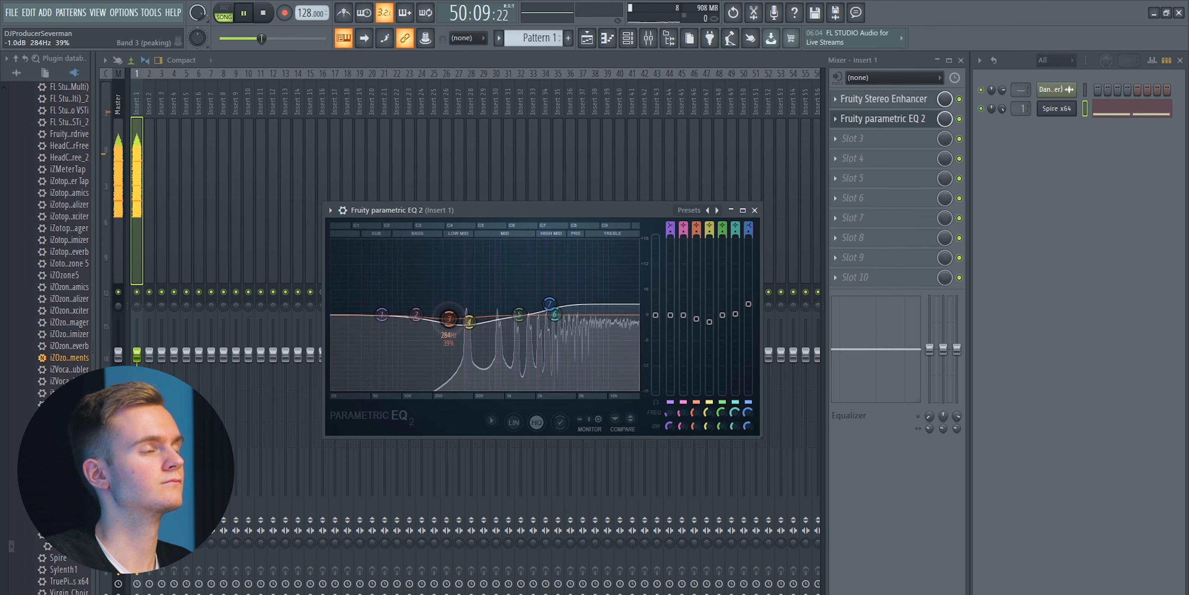
left_click(959, 119)
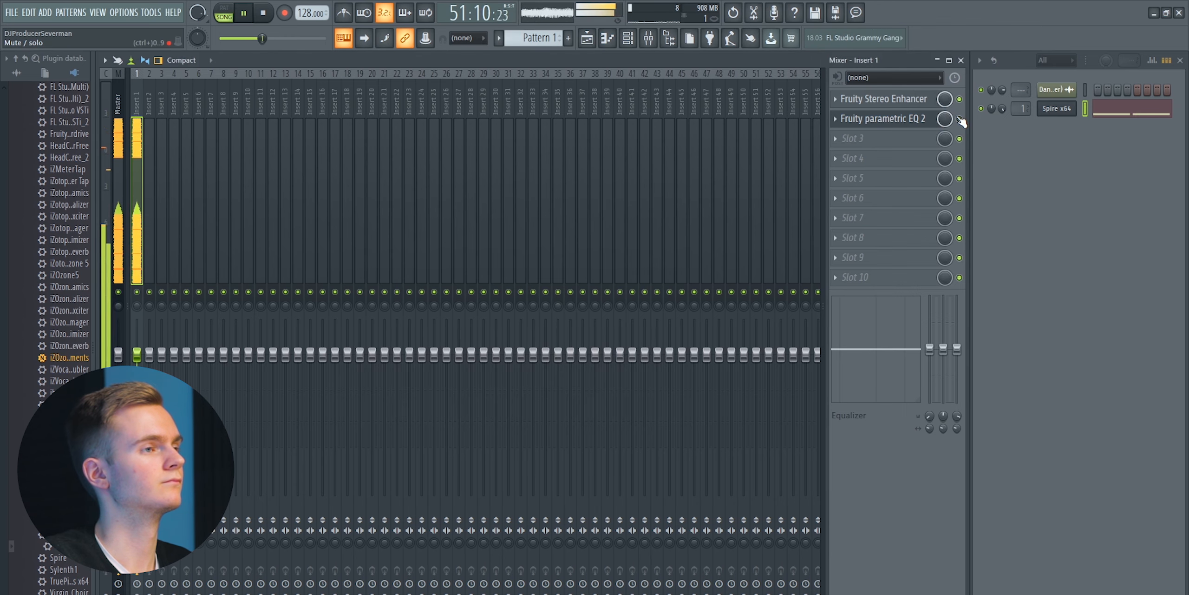
left_click(896, 122)
left_click_drag(621, 315, 586, 314)
left_click(932, 120)
key("space")
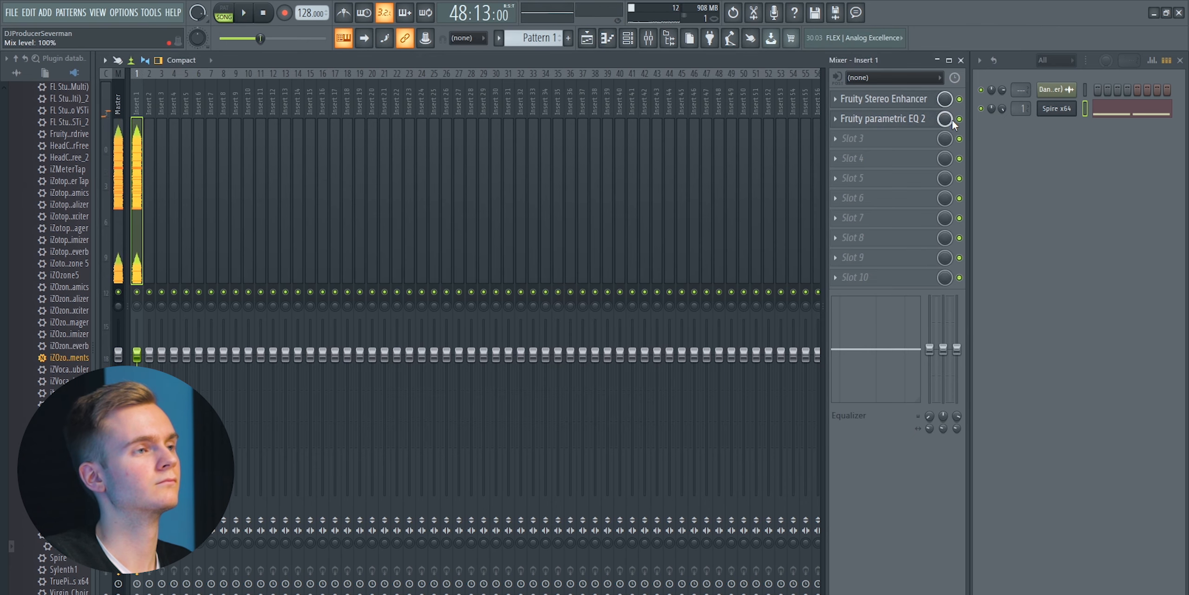
Load another Fruity Parametric EQ 2 in slot 3, apply its "20Hz + 18kHz cut" preset and play the song
left_click(935, 141)
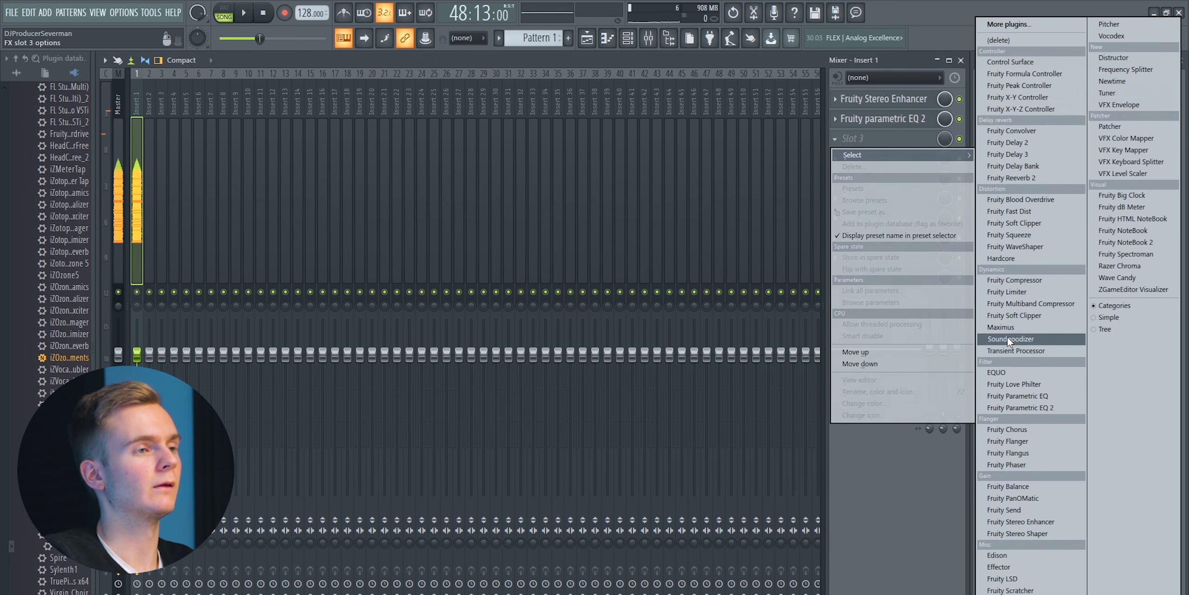
left_click(1020, 408)
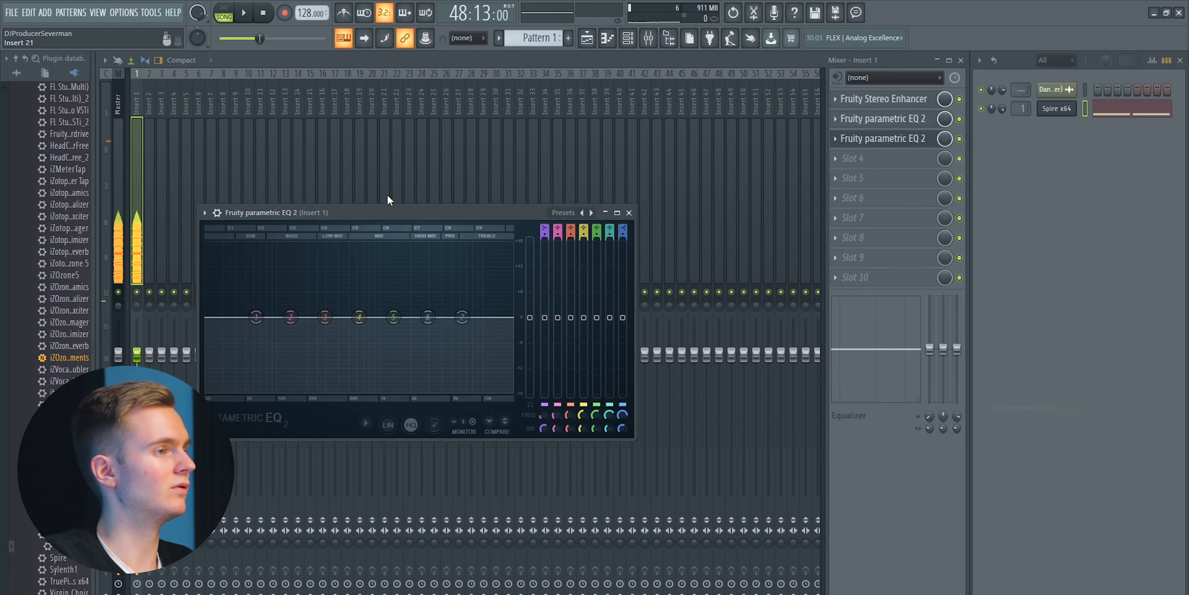
left_click(591, 212)
key("space")
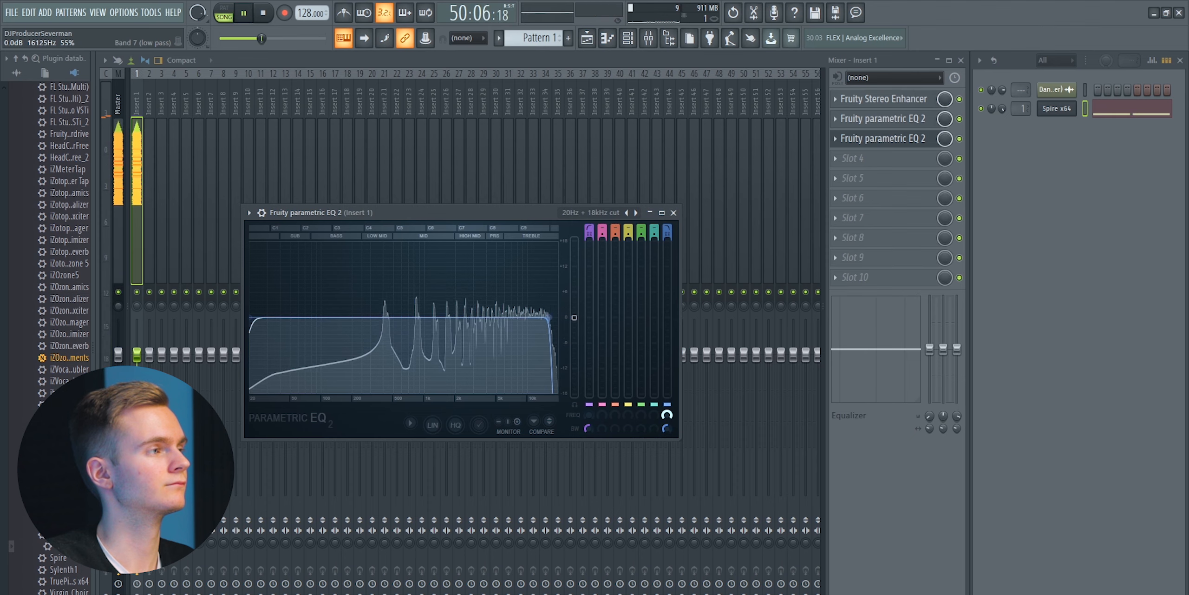
Raise the low-cut frequency and set the band 7 low pass to 16017 Hz with 59% bandwidth, then close the equalizer
left_click_drag(586, 414, 589, 411)
key("space")
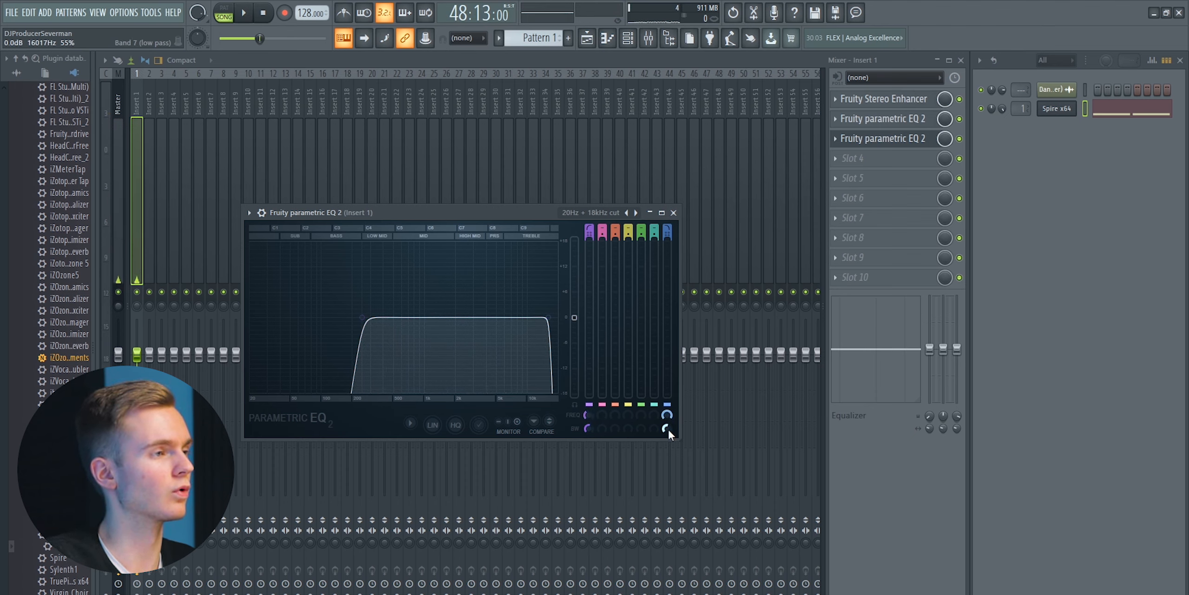
left_click_drag(667, 428, 667, 423)
key("space")
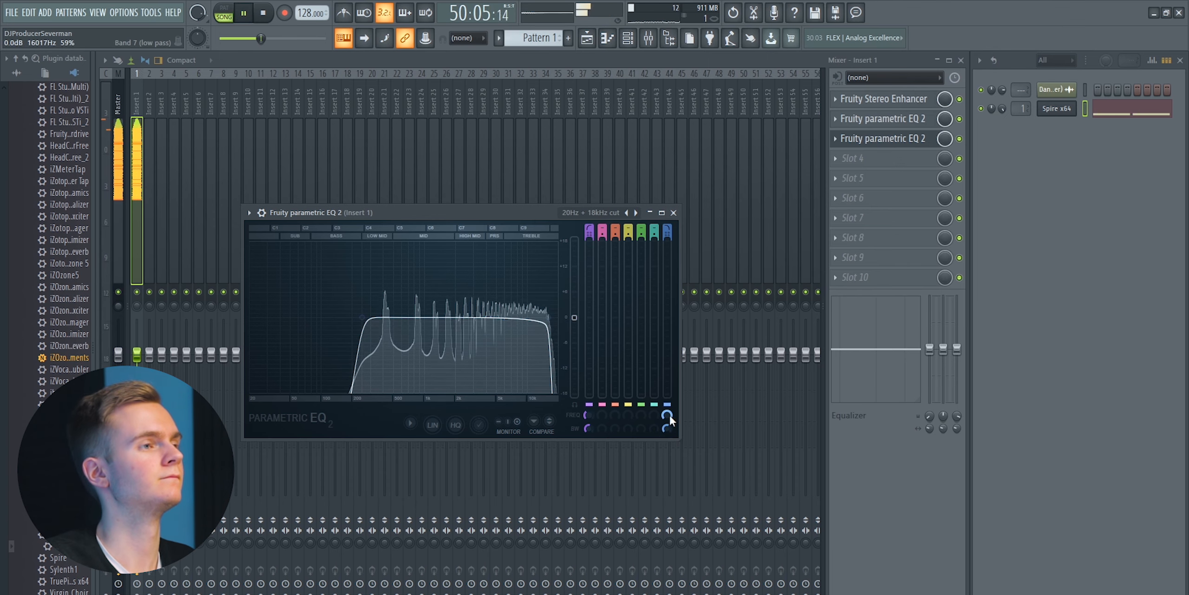
left_click(897, 140)
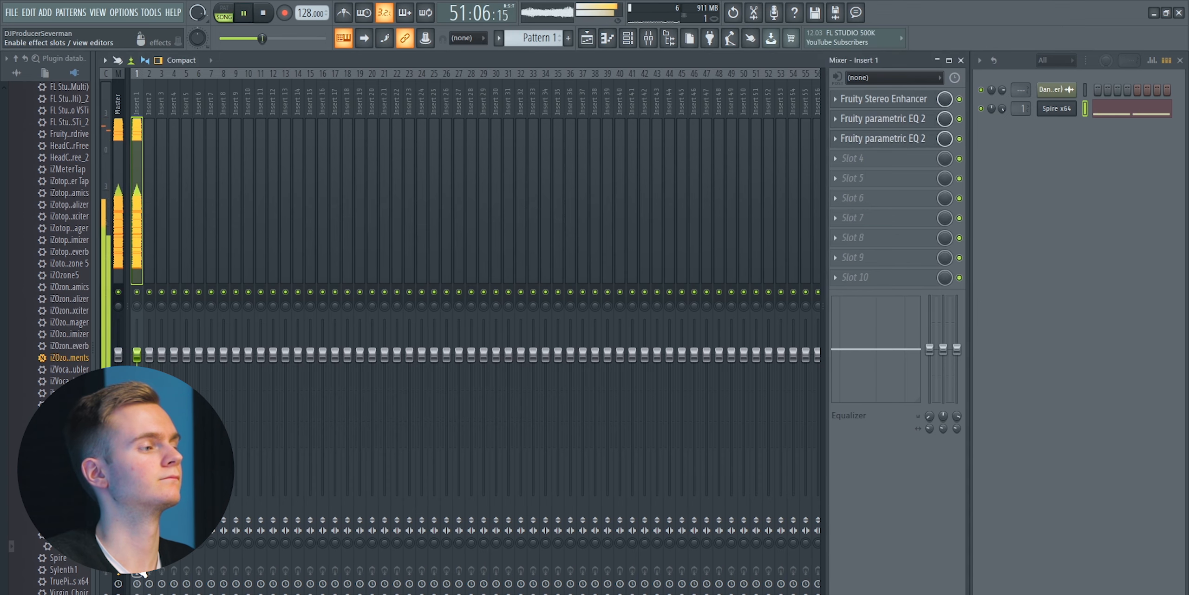
Load Fruity Peak Controller in slot 4 and Fruity Reeverb 2 in slot 5 of Insert 1
left_click(914, 157)
key("space")
mouse_move(911, 174)
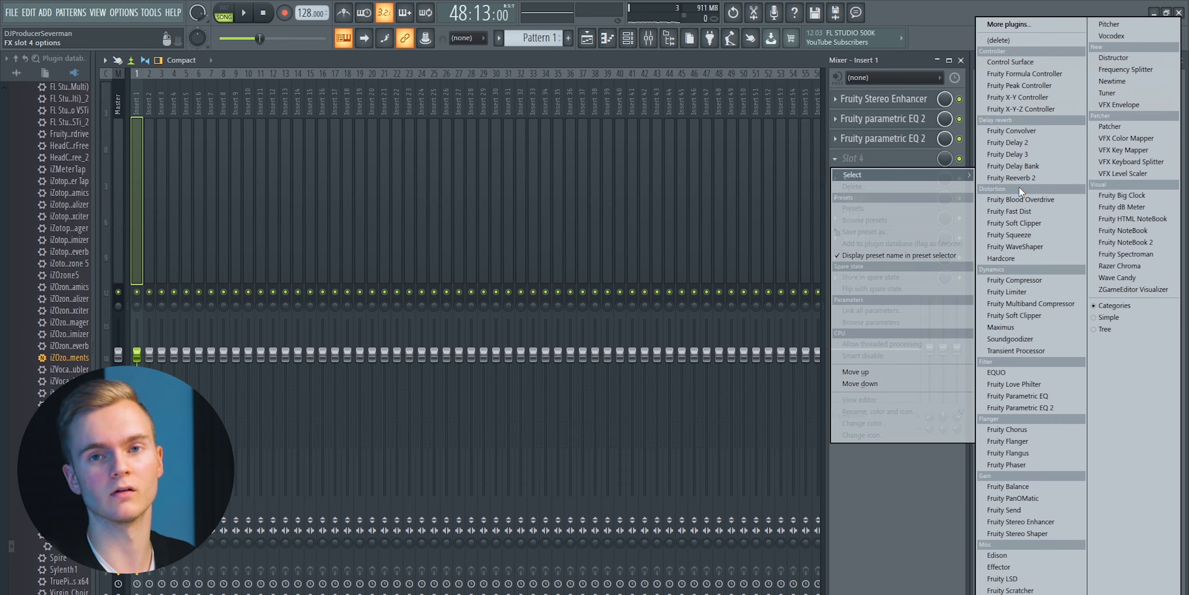
left_click(1014, 87)
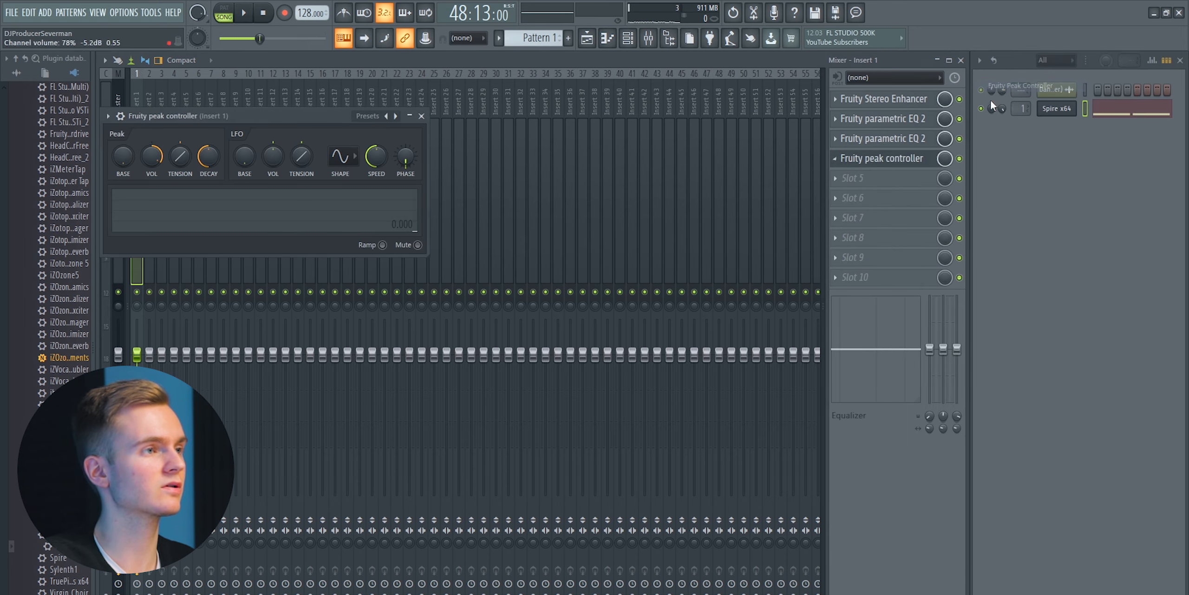
left_click(879, 161)
left_click(866, 181)
left_click(1029, 177)
left_click_drag(480, 163, 601, 167)
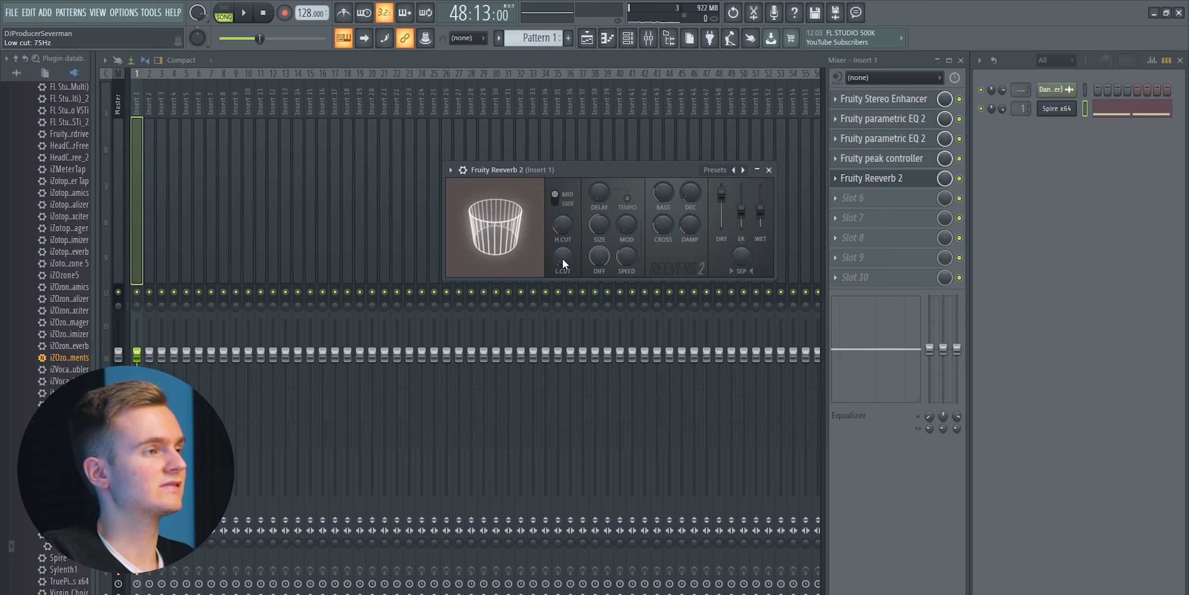
Raise the reverb's low cut, set its high cut to 4.0 kHz and adjust the high damping during playback
mouse_move(562, 257)
left_mouse_down()
mouse_move(563, 237)
mouse_move(561, 254)
left_mouse_up()
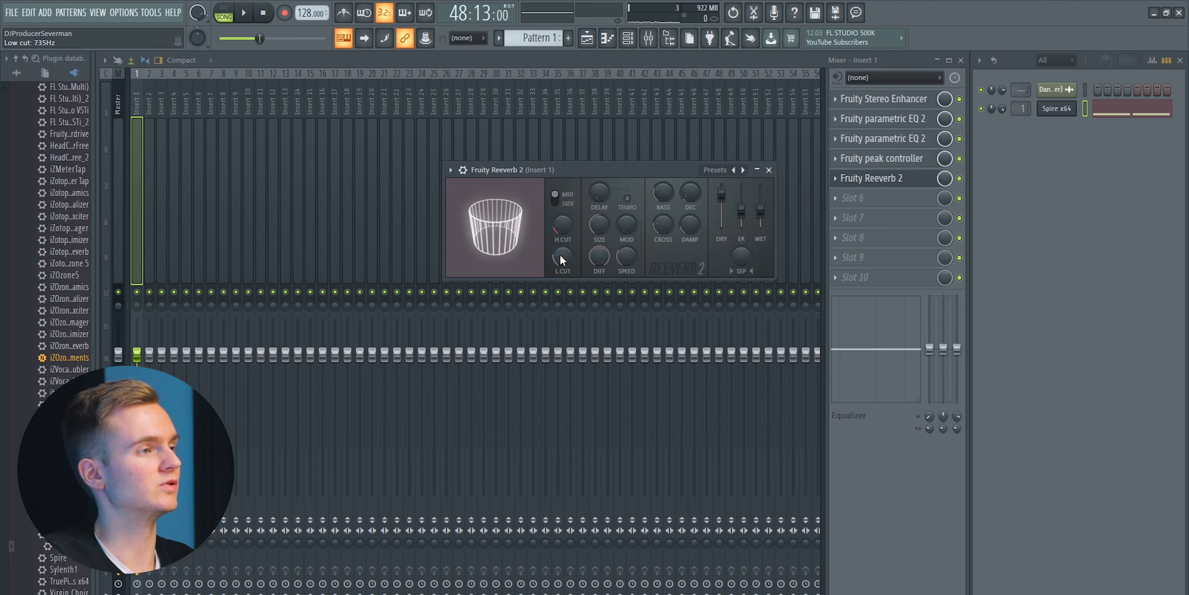
left_click_drag(562, 254, 562, 261)
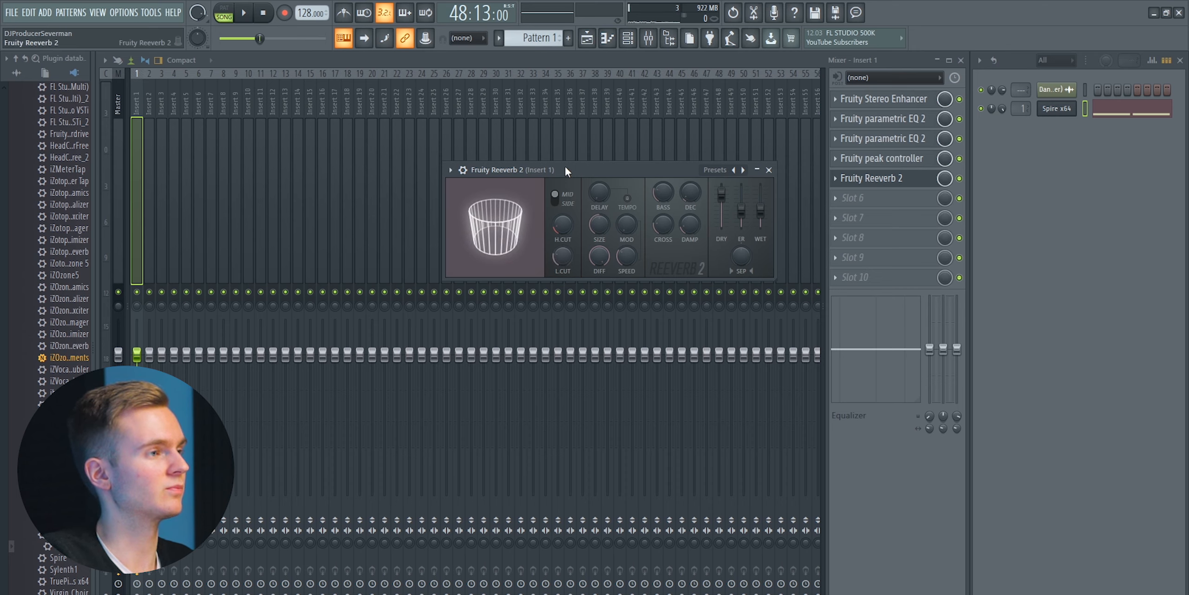
left_click_drag(565, 166, 576, 164)
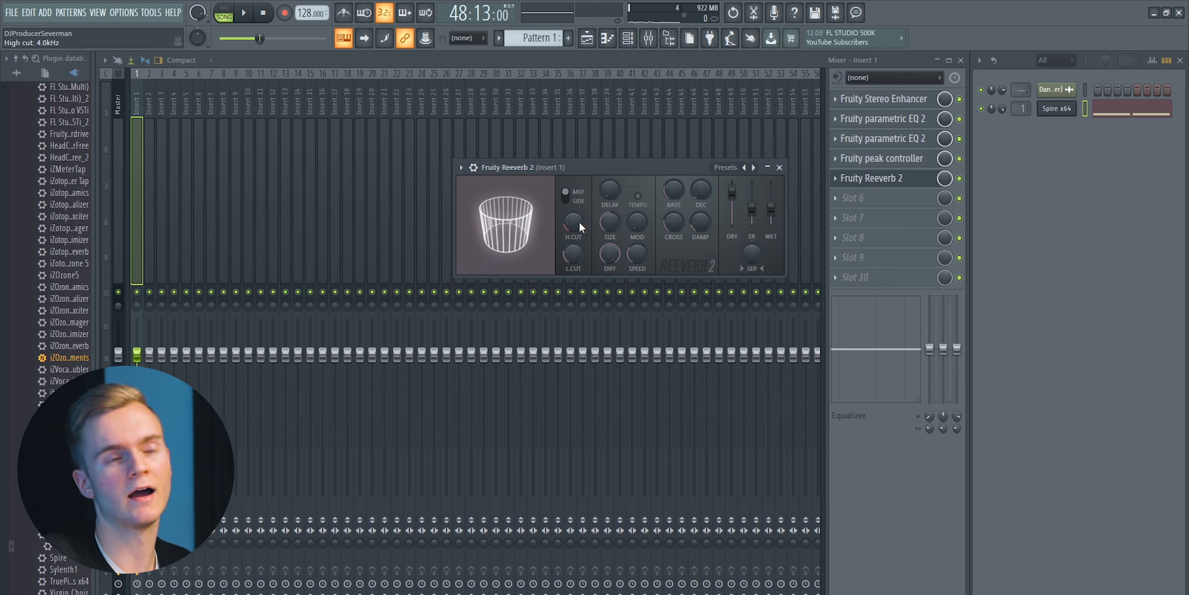
key("space")
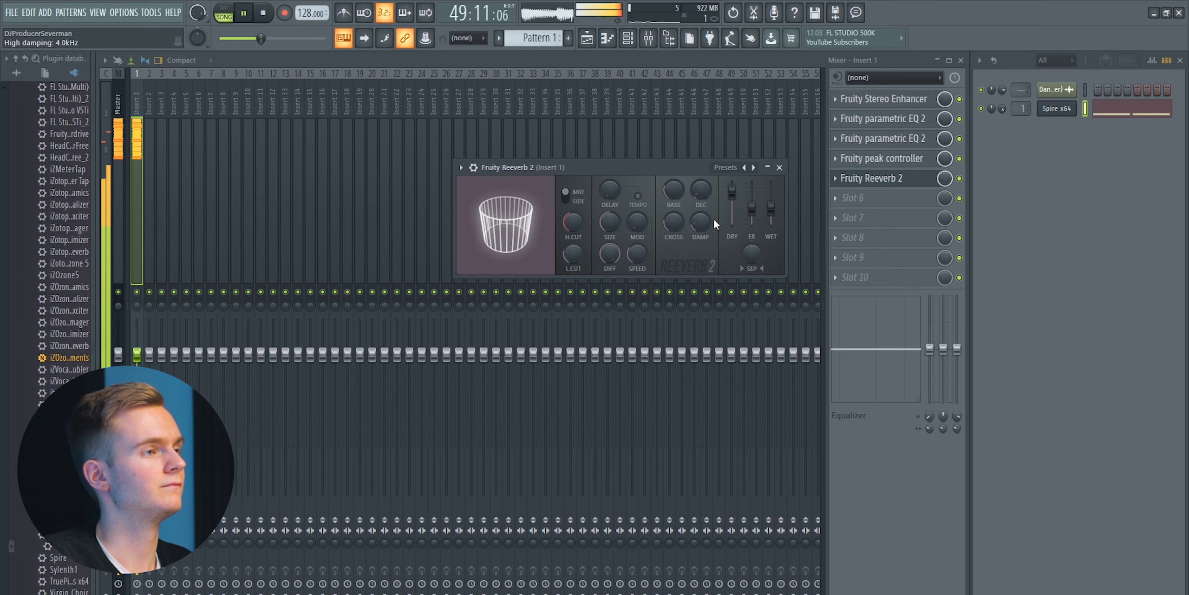
left_click_drag(690, 230, 696, 225)
key("space")
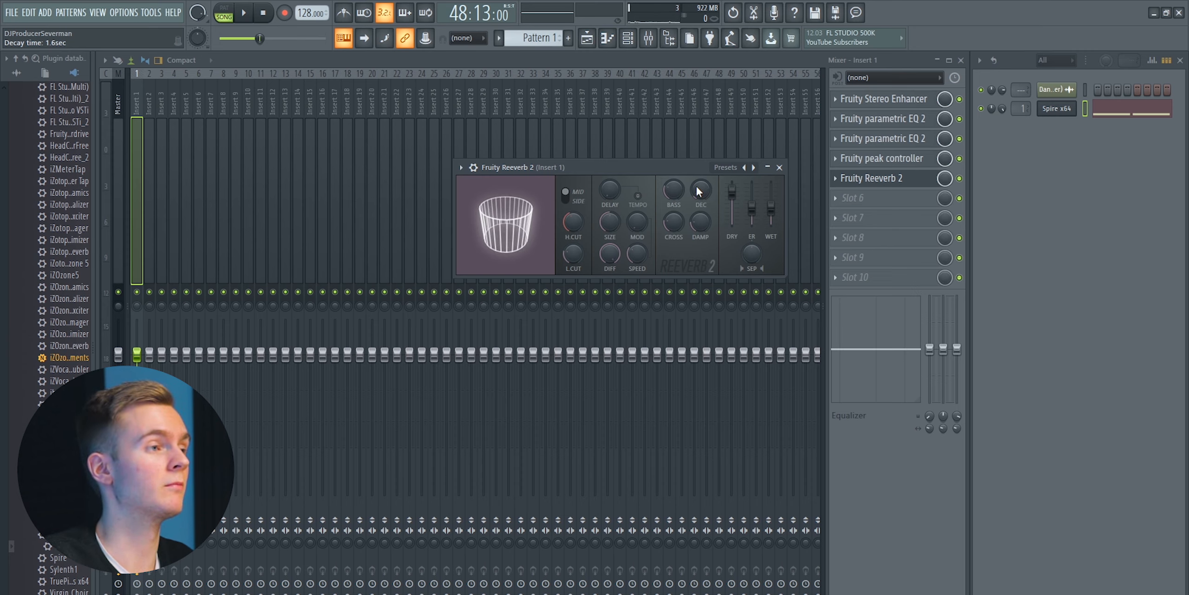
Set the reverb's decay time to 4.6 seconds and replay the song to hear the longer tail
left_click_drag(706, 195, 706, 185)
scroll(705, 195, "up", 3)
scroll(705, 193, "up", 1)
scroll(705, 195, "up", 5)
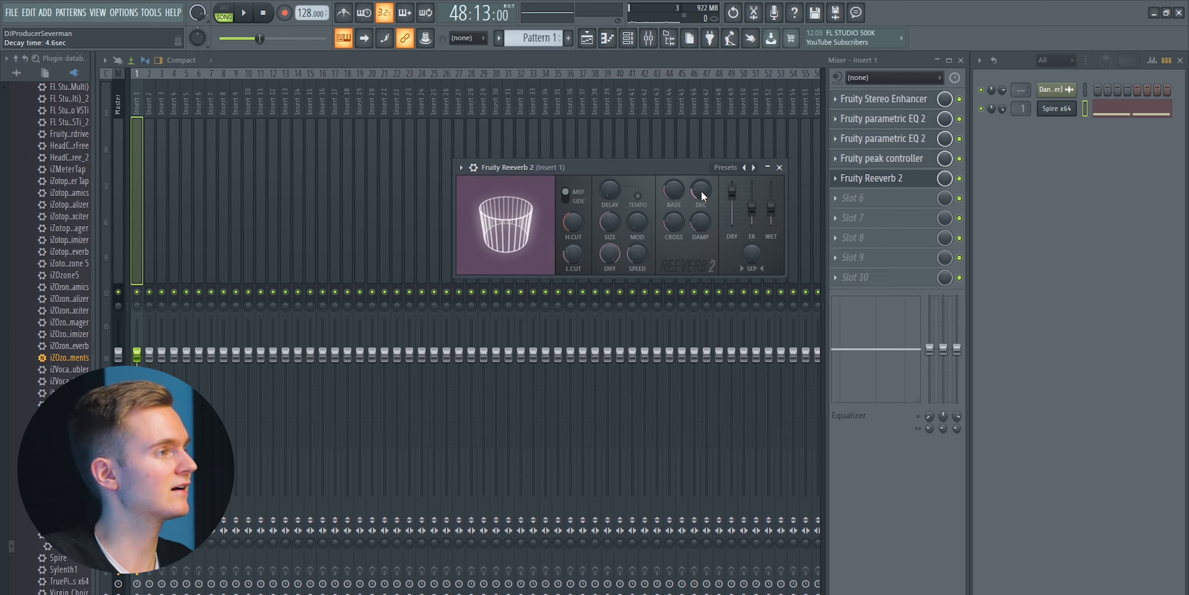
key("space")
left_click_drag(692, 165, 677, 177)
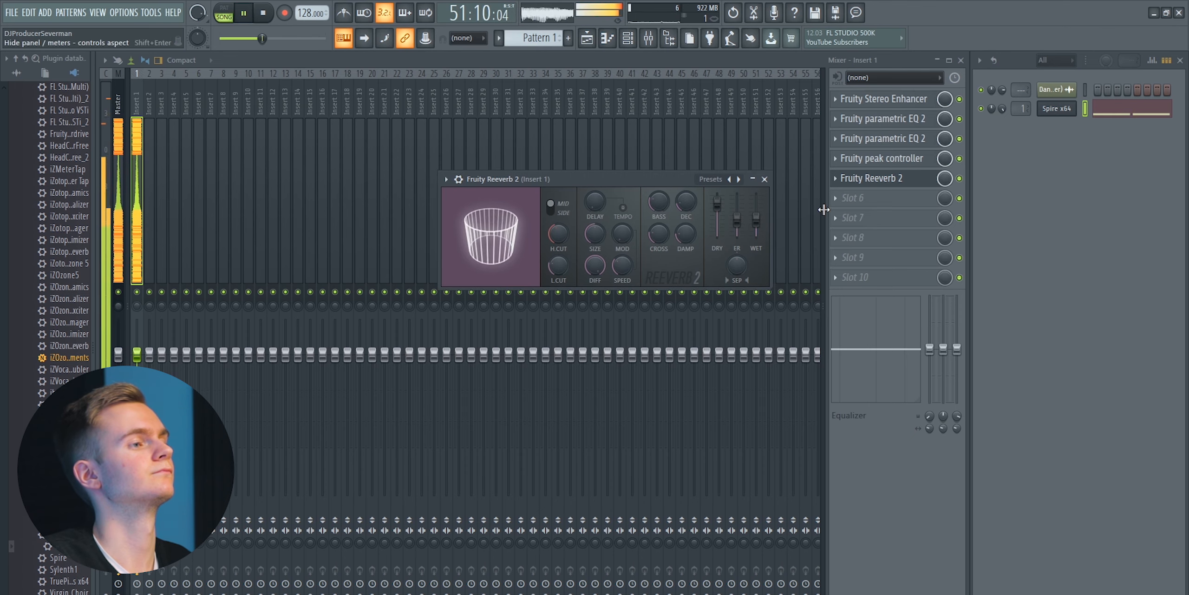
key("space")
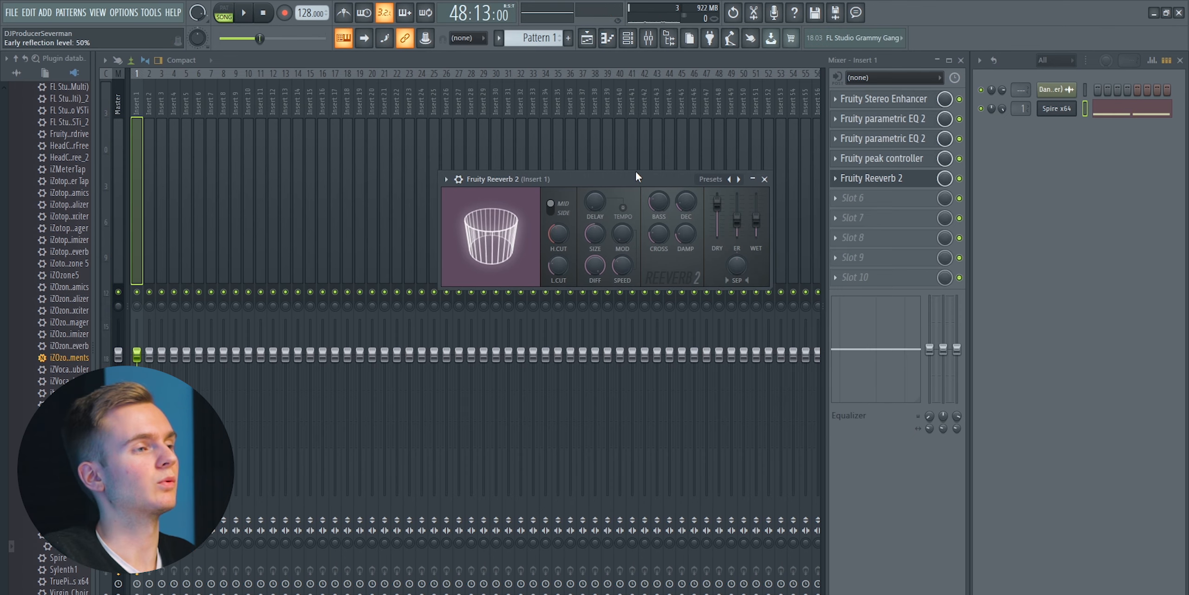
Link the reverb's wet level to the internal controller Peak ctrl - Peak with the Inverted mapping formula (1-Input)
right_click(764, 228)
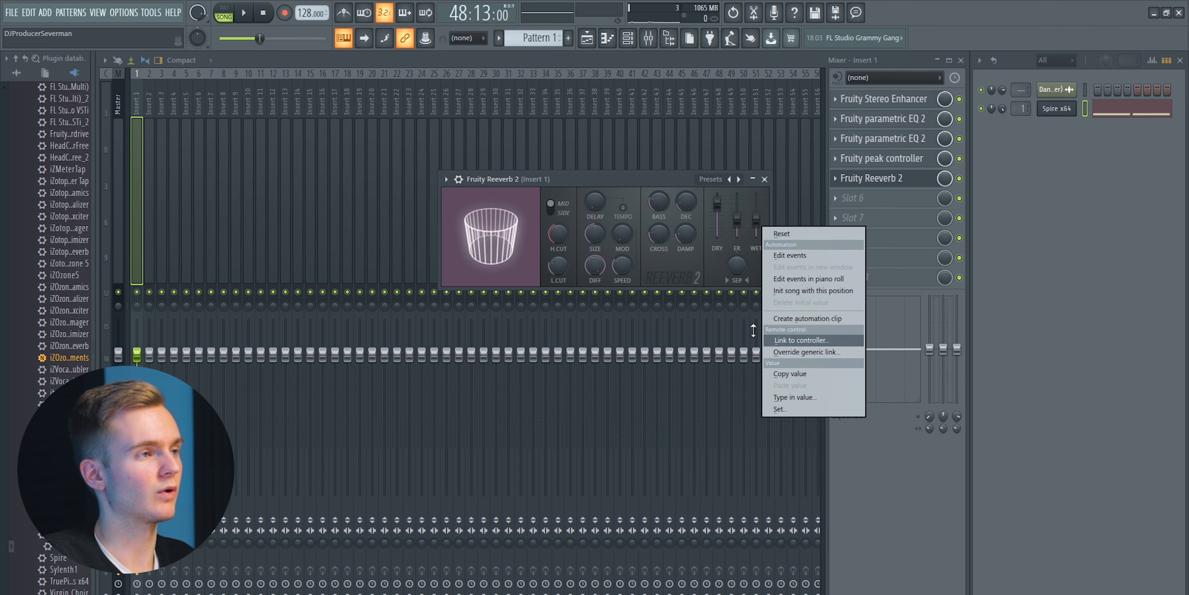
left_click(797, 342)
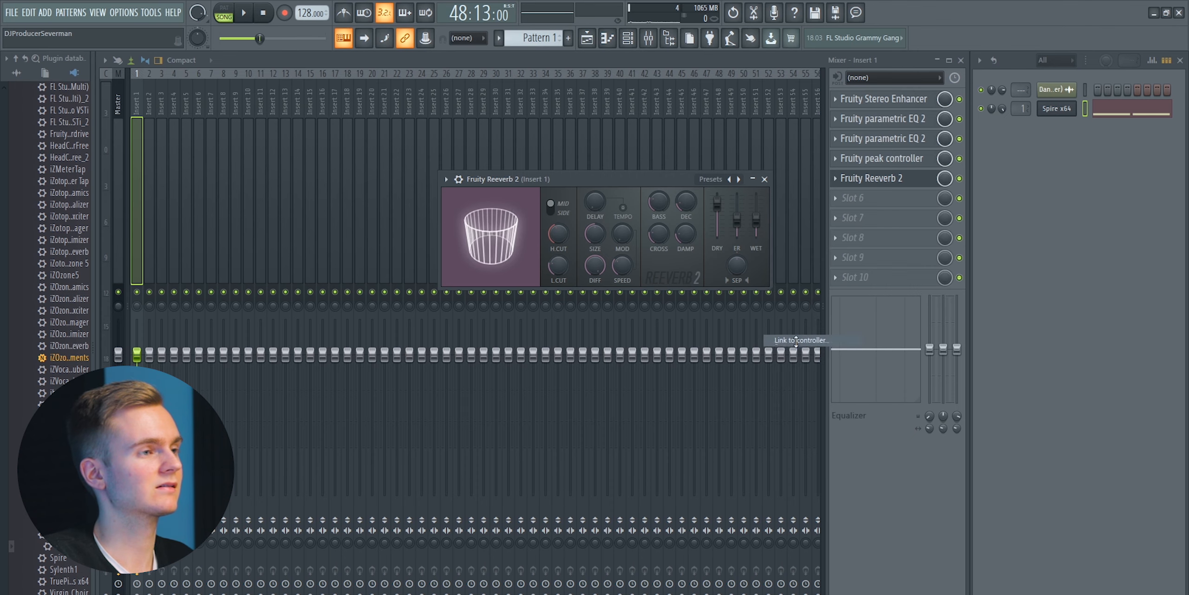
left_click(584, 298)
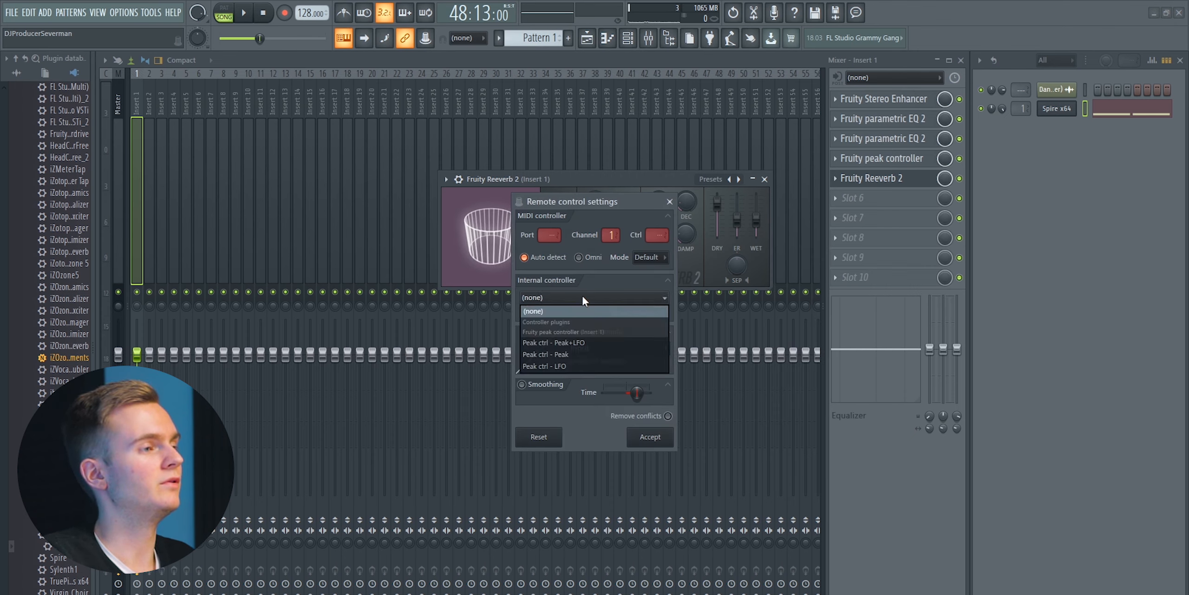
left_click(548, 355)
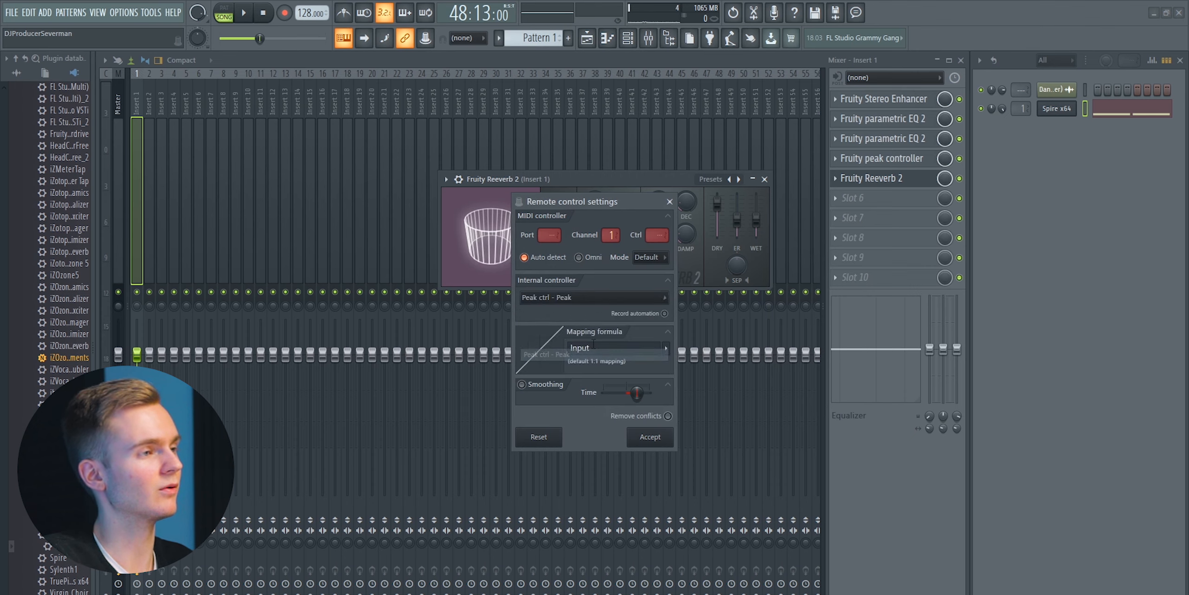
left_click(668, 351)
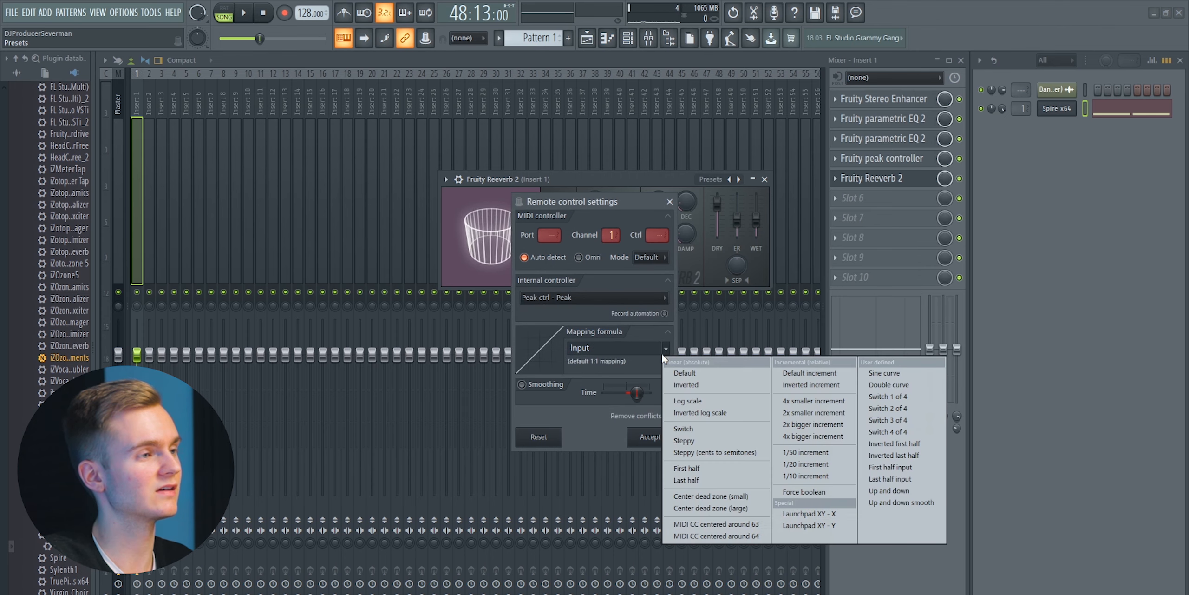
left_click(690, 380)
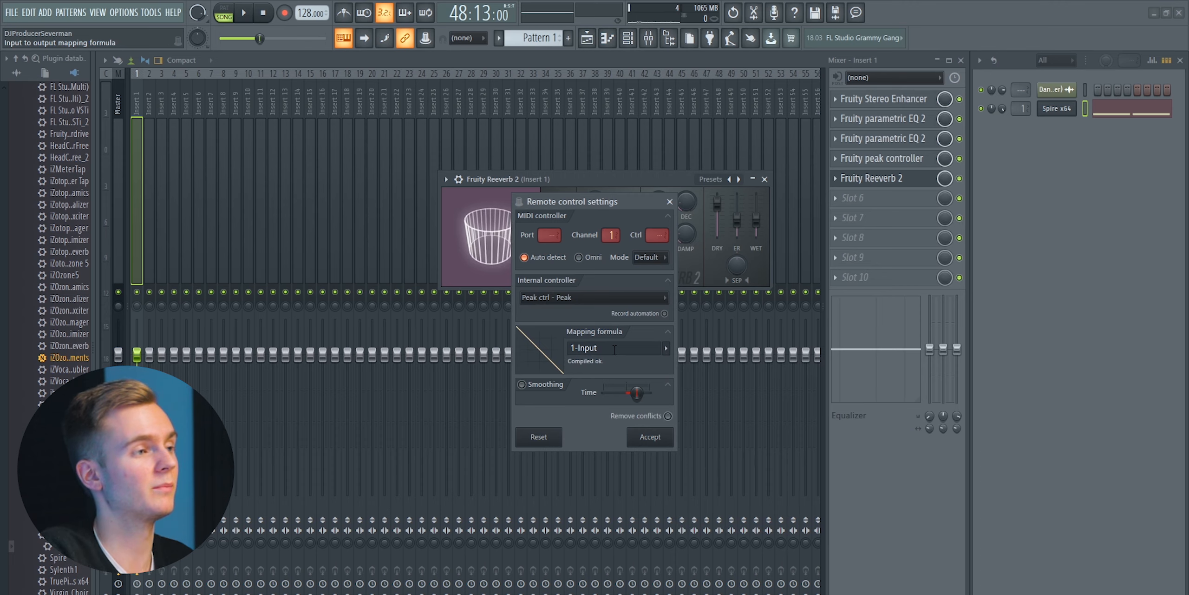
left_click(650, 437)
Play the song to check how the linked reverb wet level reacts, then stop playback and close Fruity Reeverb 2
key("space")
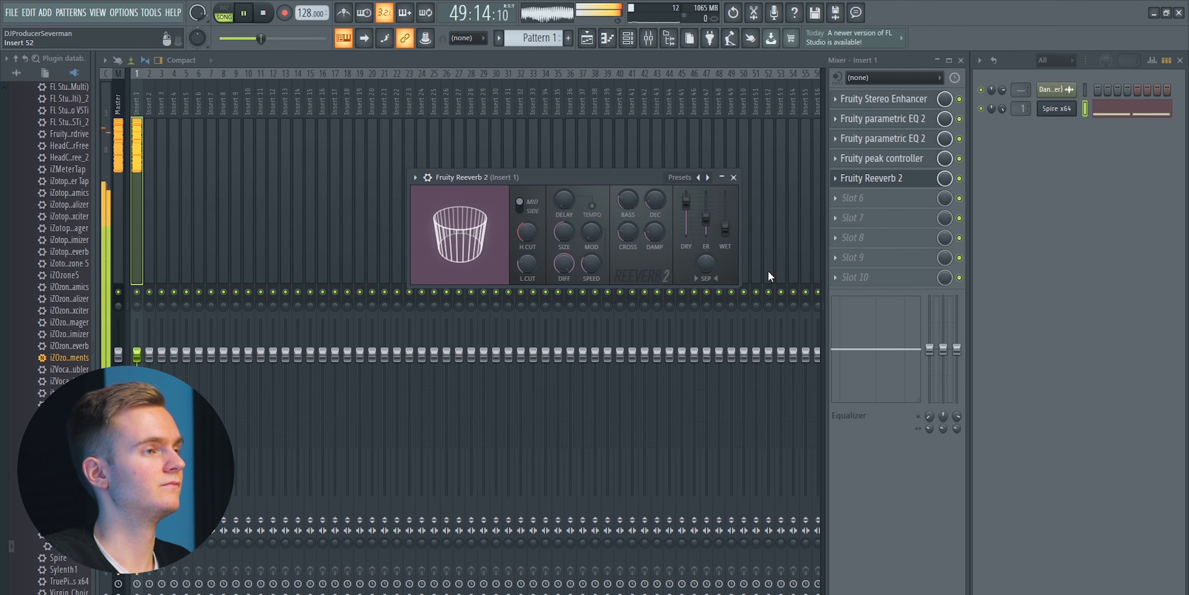
left_click_drag(725, 227, 722, 255)
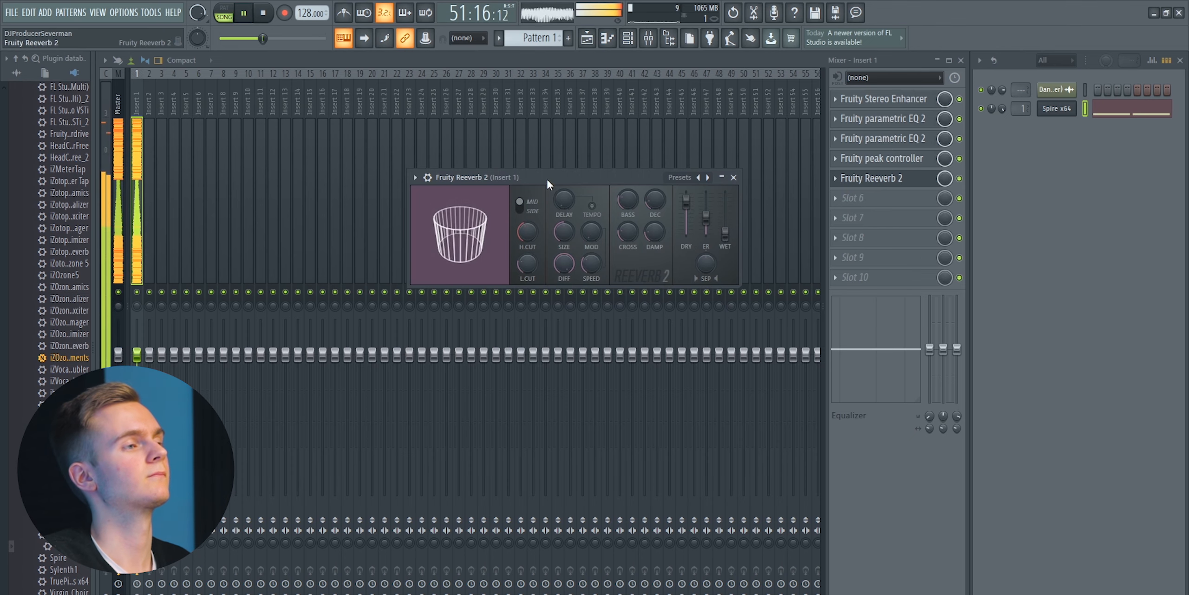
key("space")
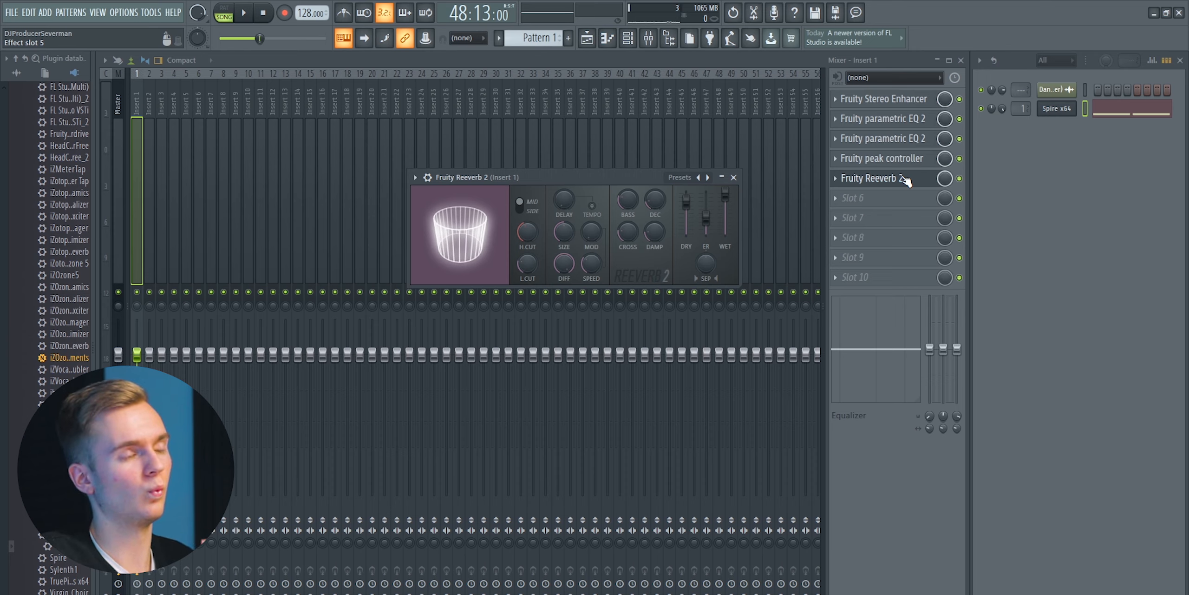
left_click(879, 179)
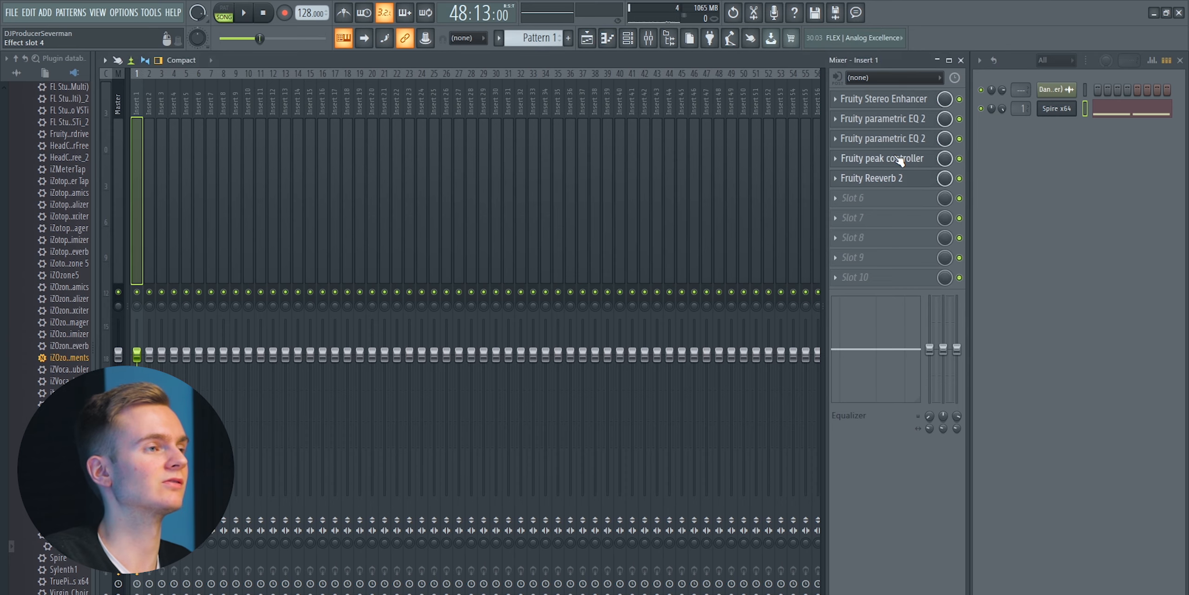
Open Fruity Peak Controller, raise its peak base level and check the reverb alongside it
left_click(906, 159)
left_click_drag(215, 114, 584, 191)
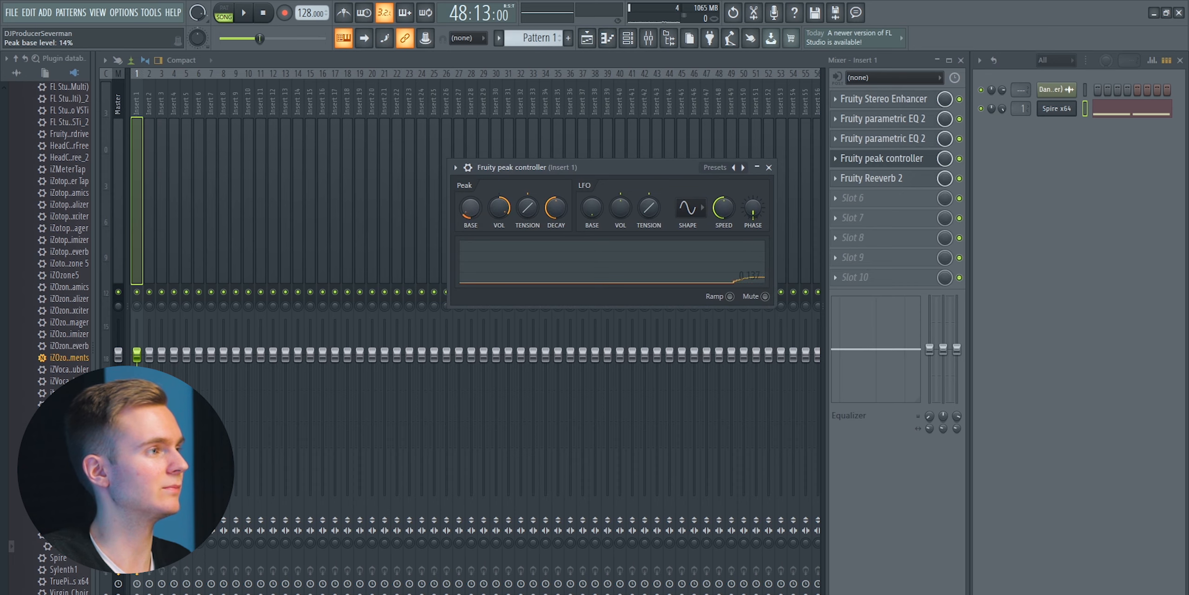
left_click(878, 179)
left_click(878, 178)
left_click(891, 161)
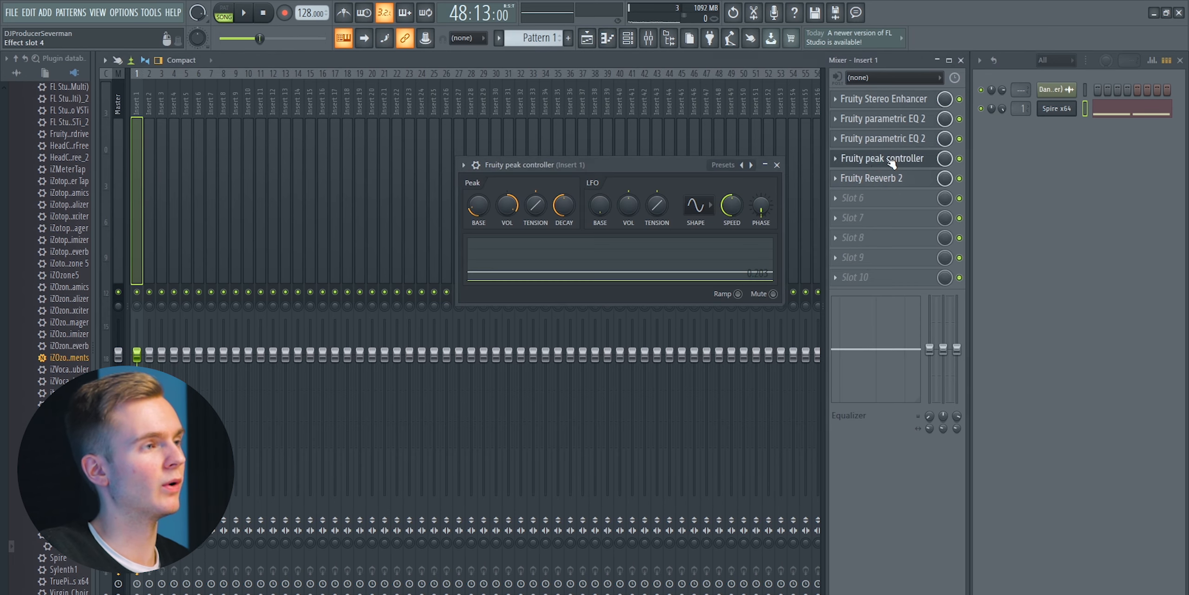
Play the song while viewing Fruity Reeverb 2 and Fruity Peak Controller alternately to check how the peak signal moves the wet level
left_click(901, 178)
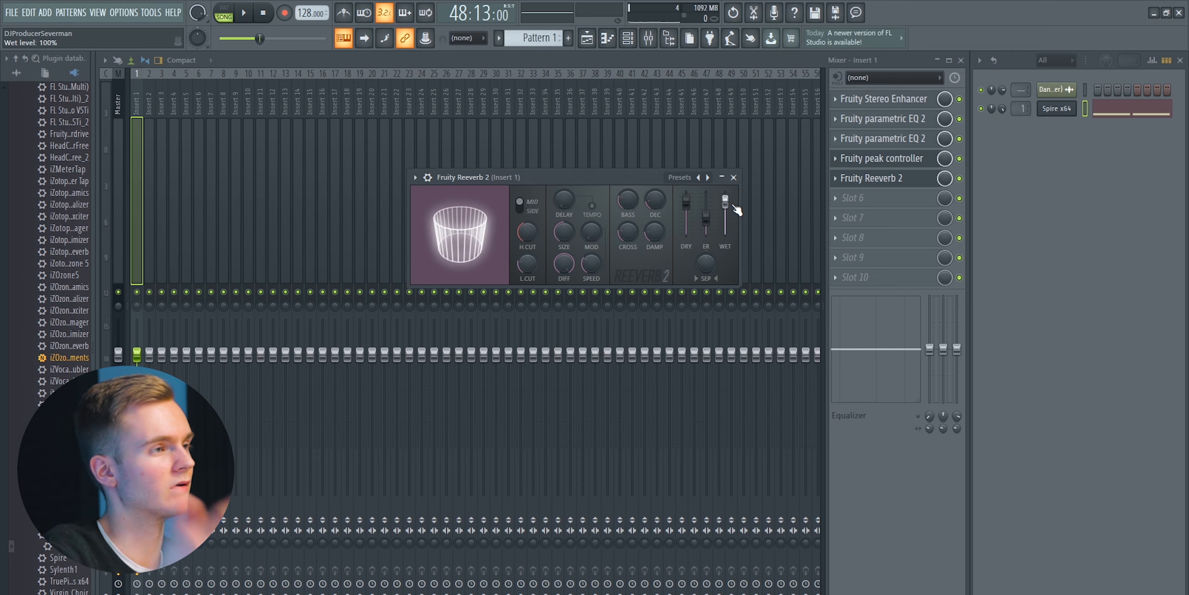
left_click(883, 178)
left_click(883, 158)
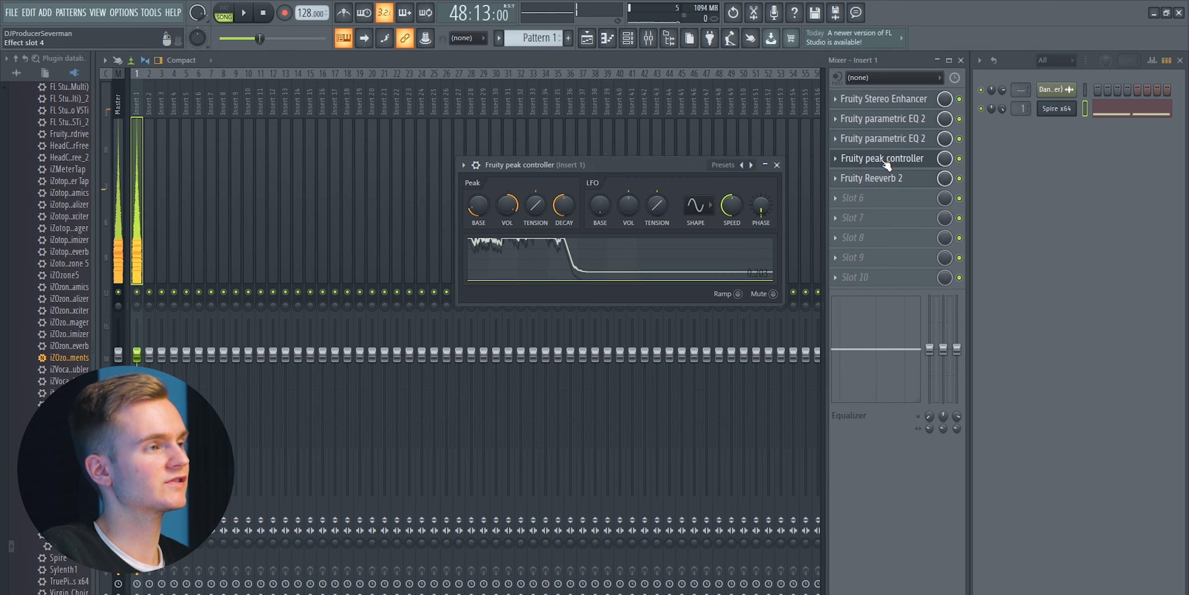
left_click(886, 180)
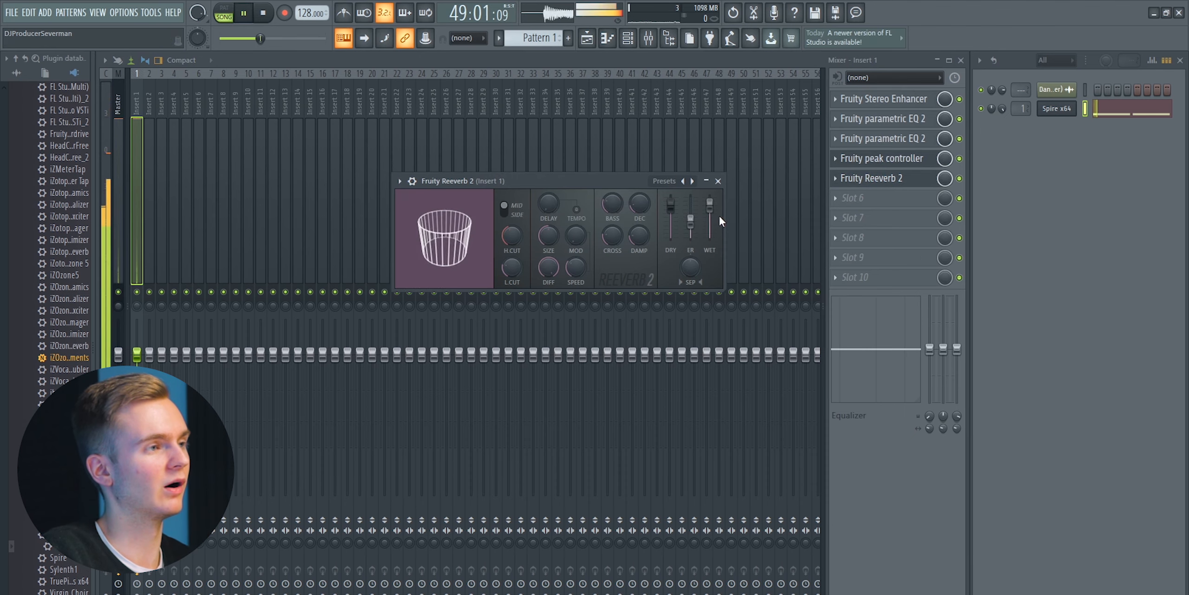
left_click(902, 181)
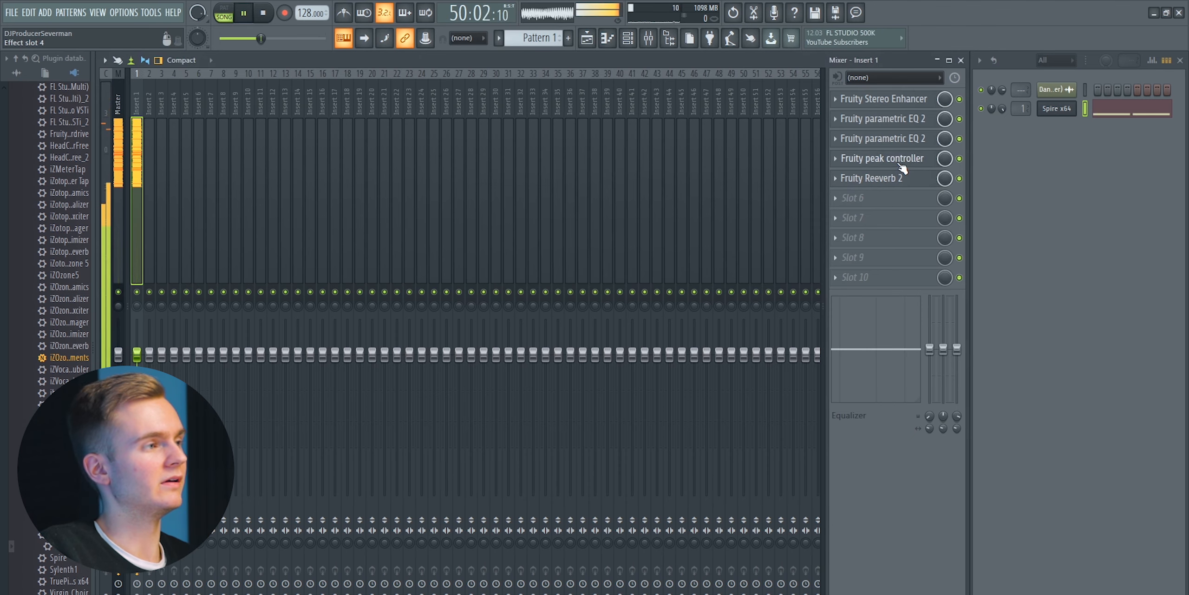
Lower the peak volume in Fruity Peak Controller to 38% during playback and check the effect in Fruity Reeverb 2
left_click(894, 159)
left_click_drag(554, 166, 574, 166)
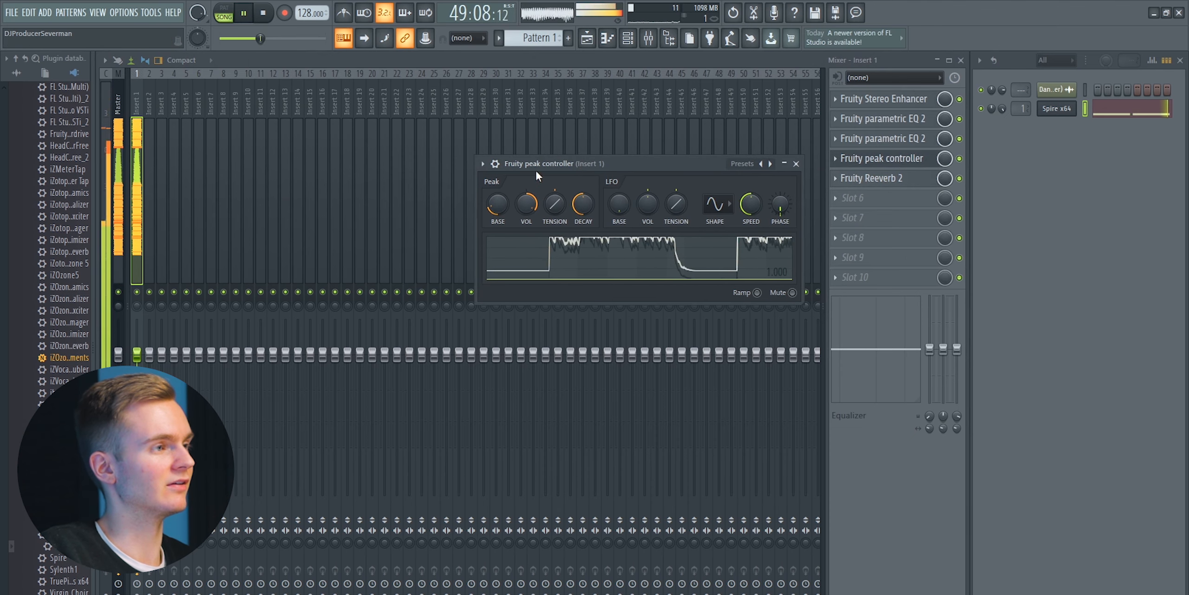
key("space")
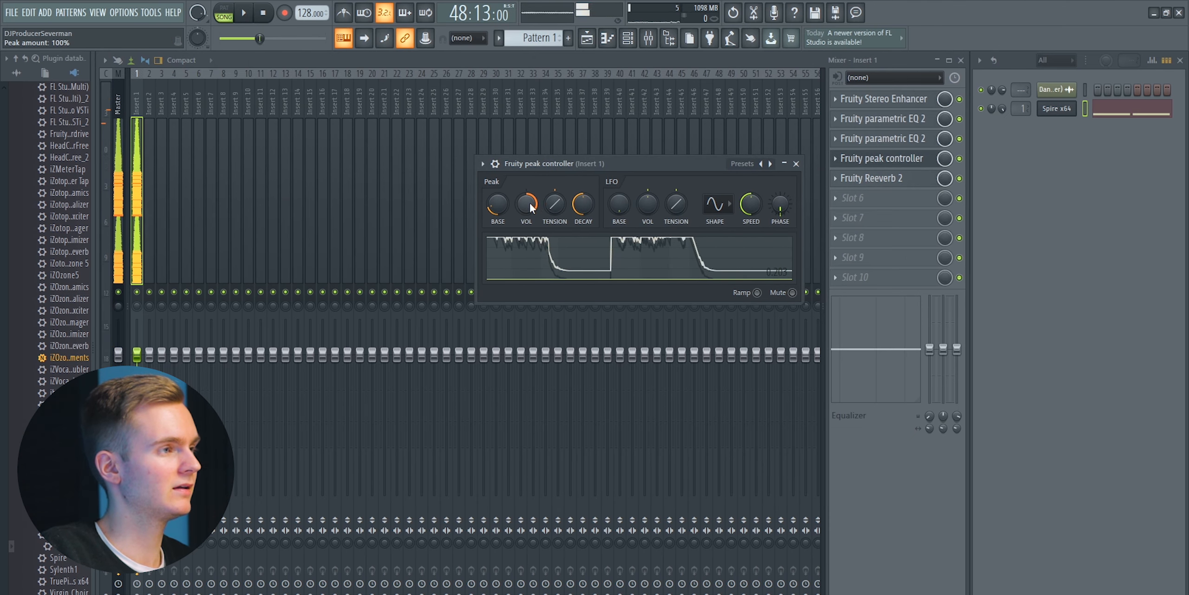
key("space")
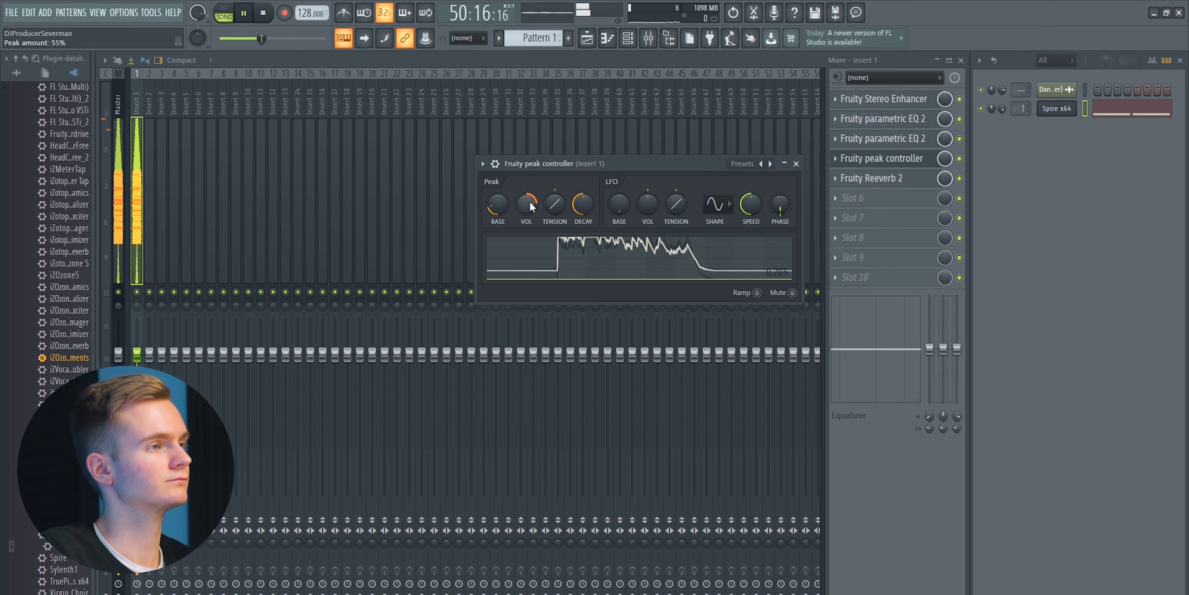
left_click_drag(530, 203, 529, 206)
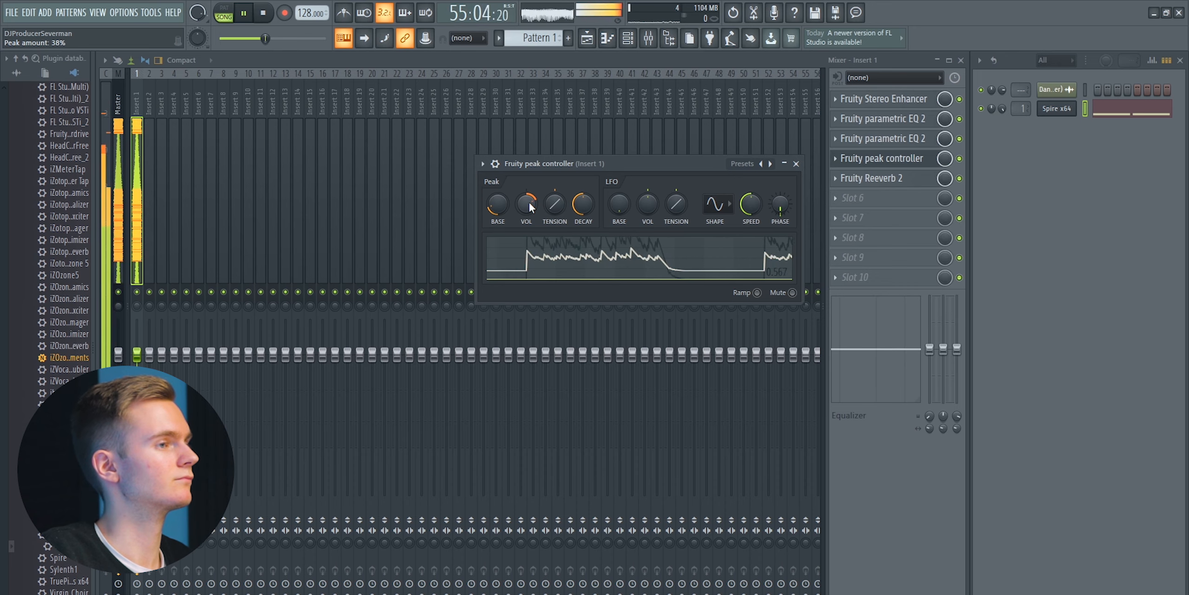
left_click(869, 178)
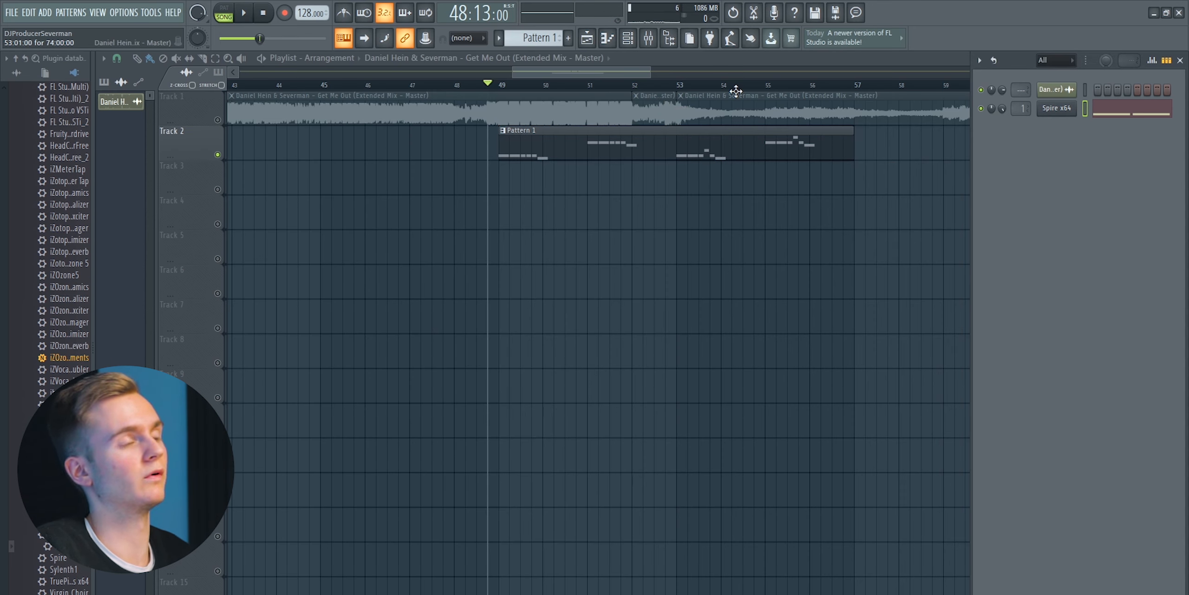
Solo Track 1 in the playlist and play the original song from bar 48 as a reference, then stop playback
left_click(223, 120)
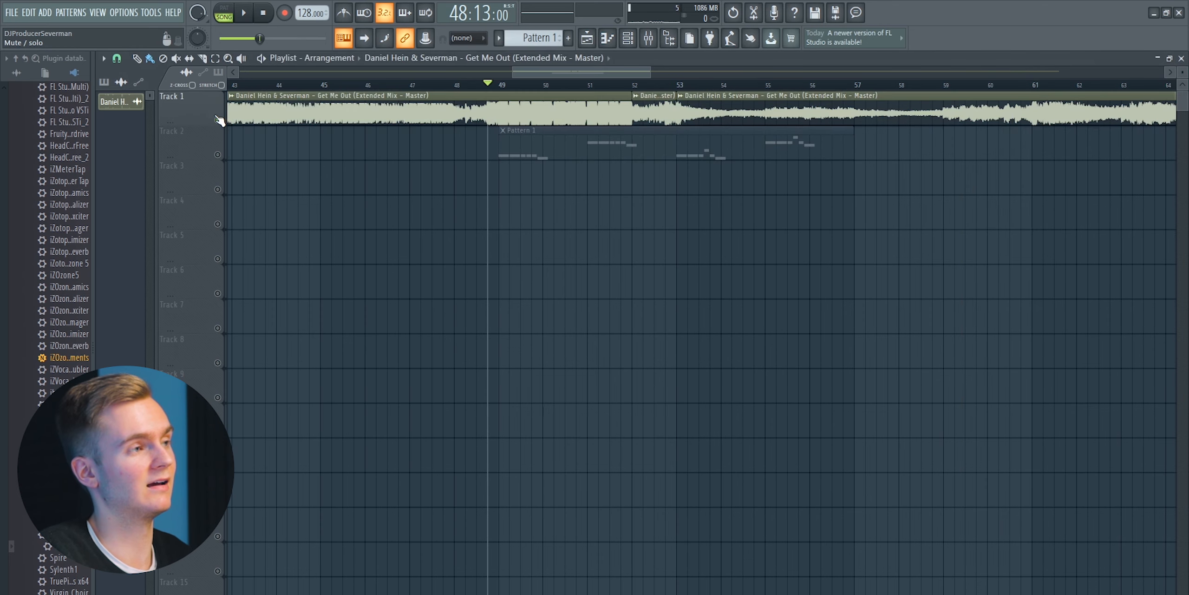
key("space")
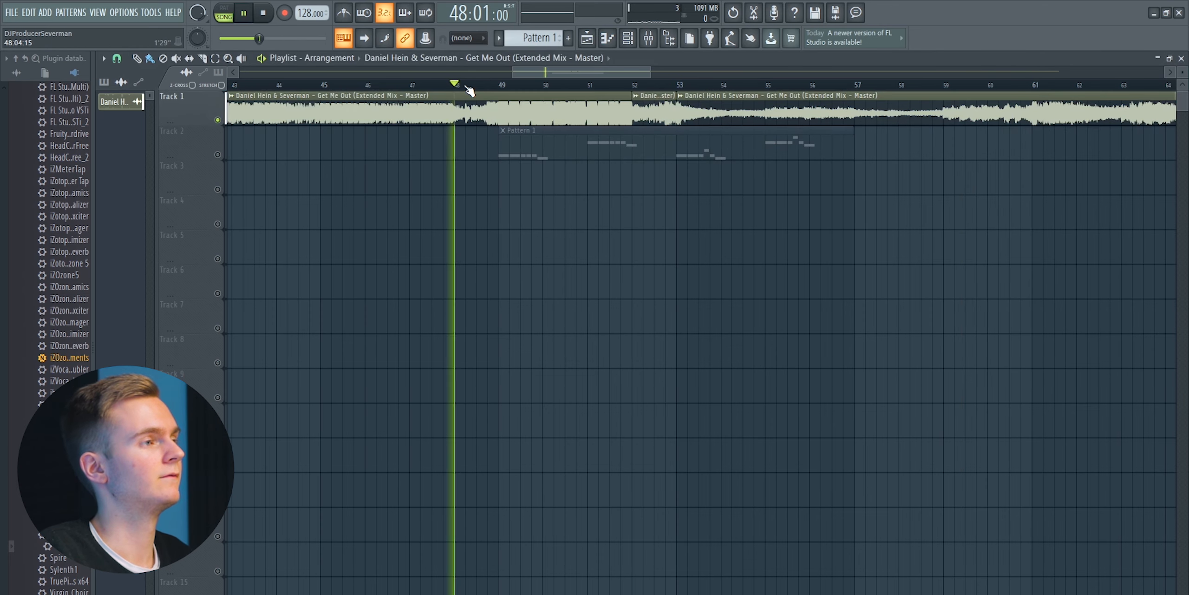
left_click_drag(552, 68, 554, 69)
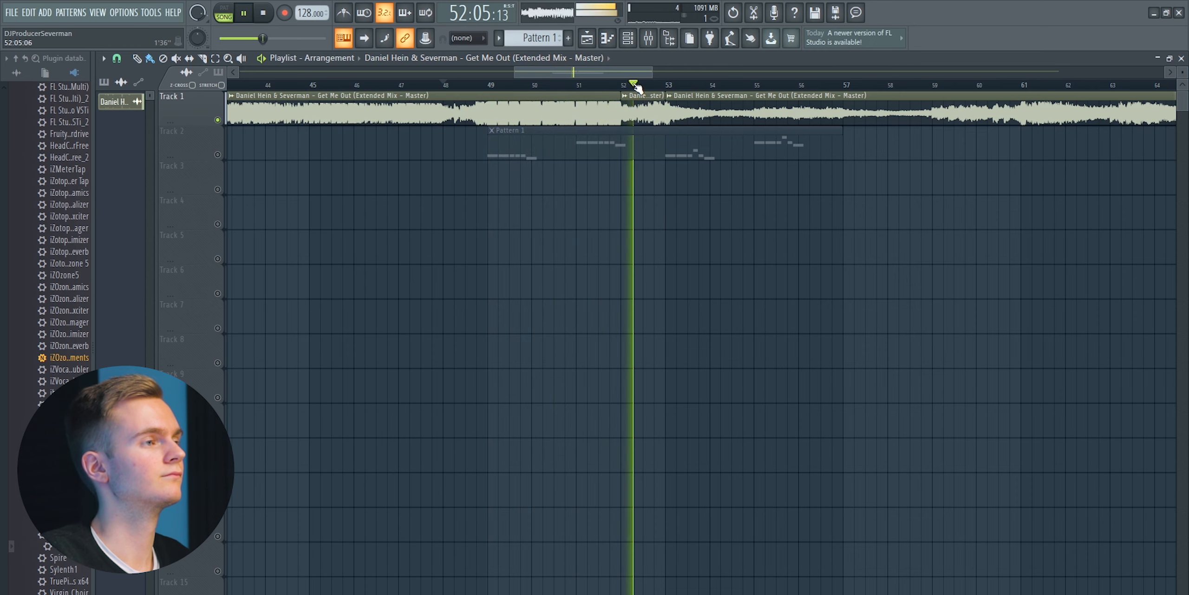
scroll(637, 91, "down", 2)
key("space")
Solo Track 2 and play the recreated lead while reviewing Spire and its mixer effects, then close the mixer
right_click(222, 158)
key("space")
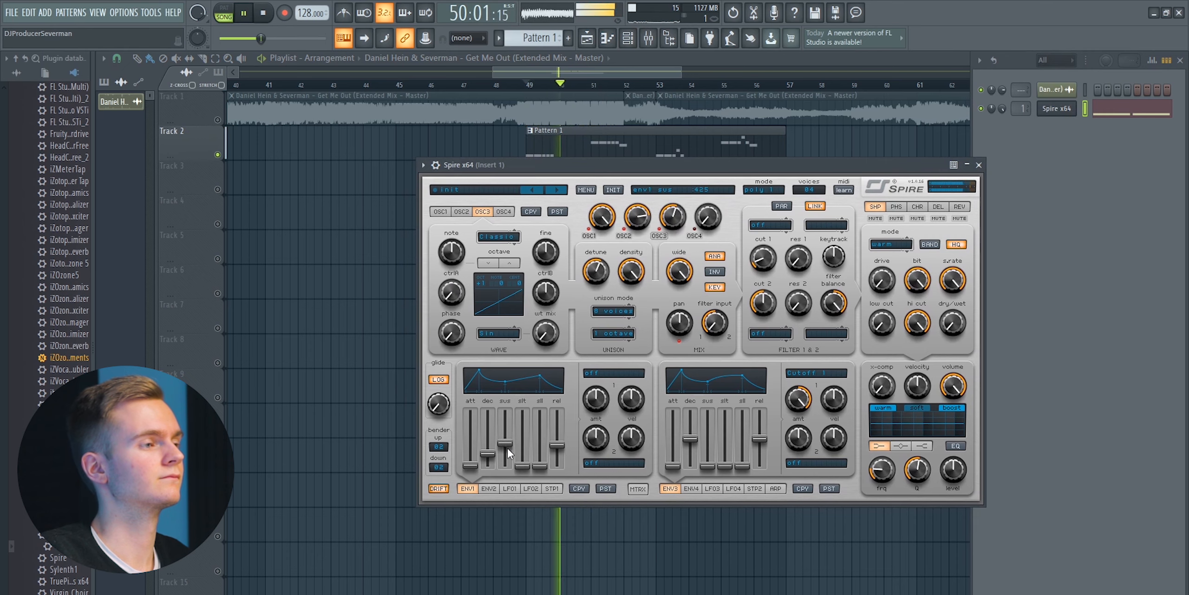
left_click_drag(648, 166, 643, 172)
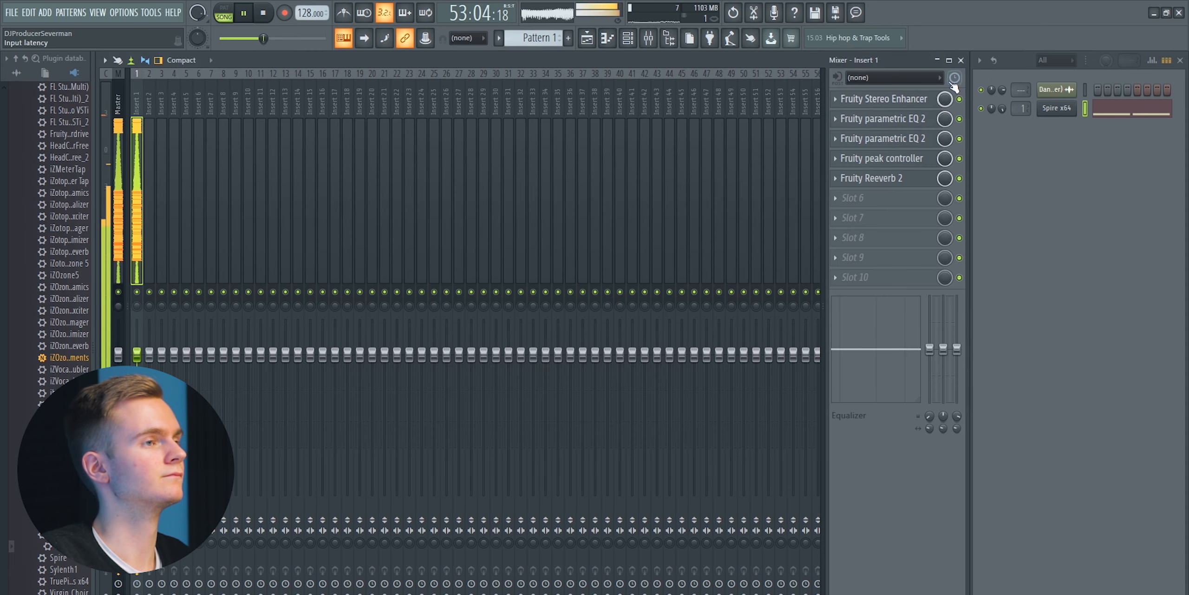
left_click(965, 60)
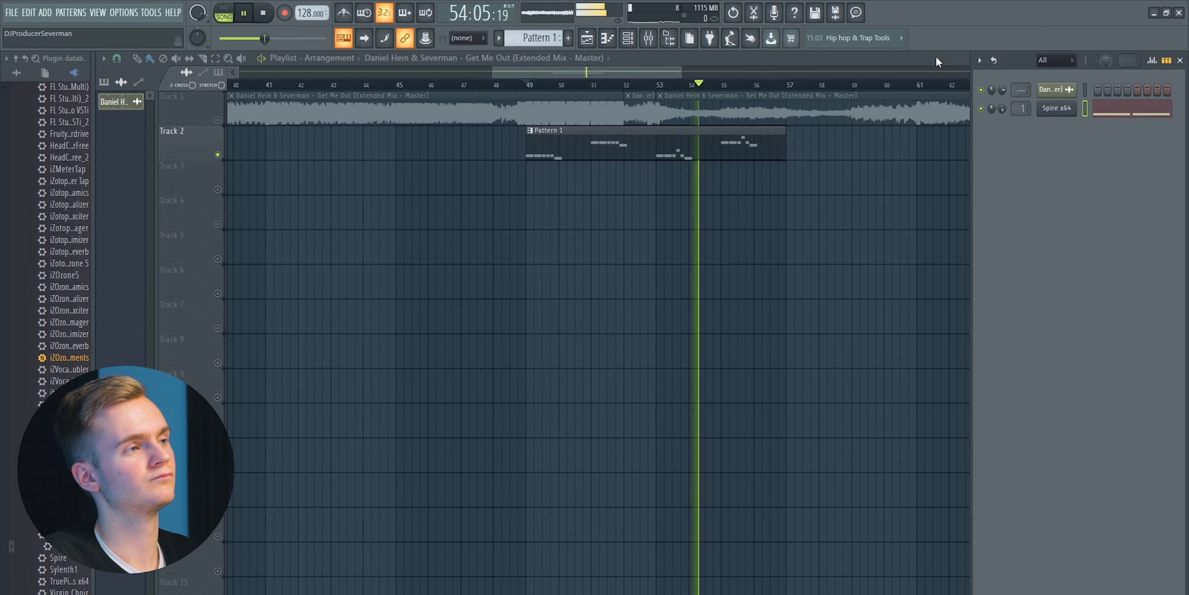